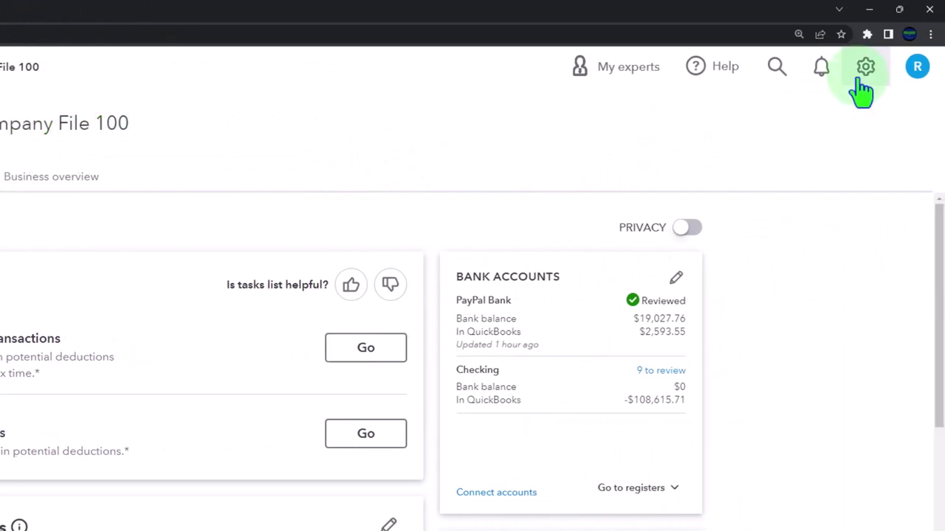
Check in the settings whether QuickBooks is in Accountant view or Business view
click(864, 70)
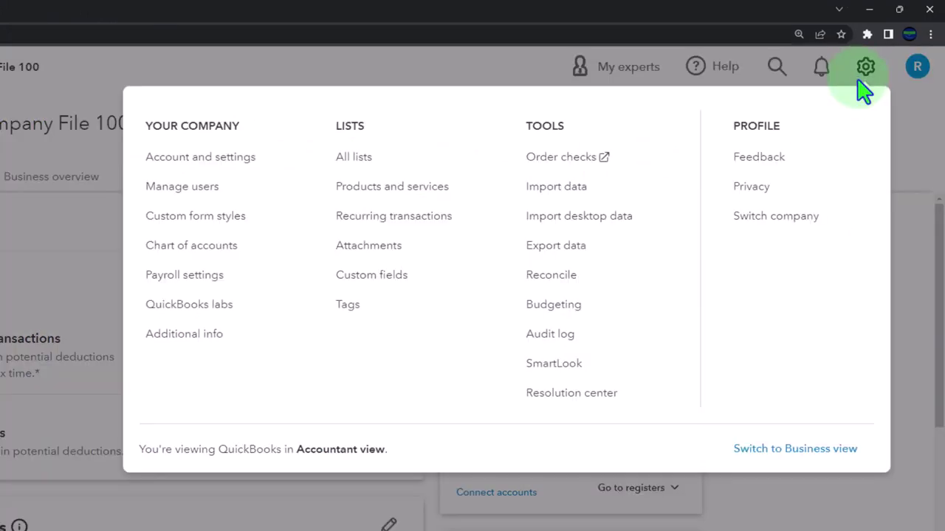
click(865, 450)
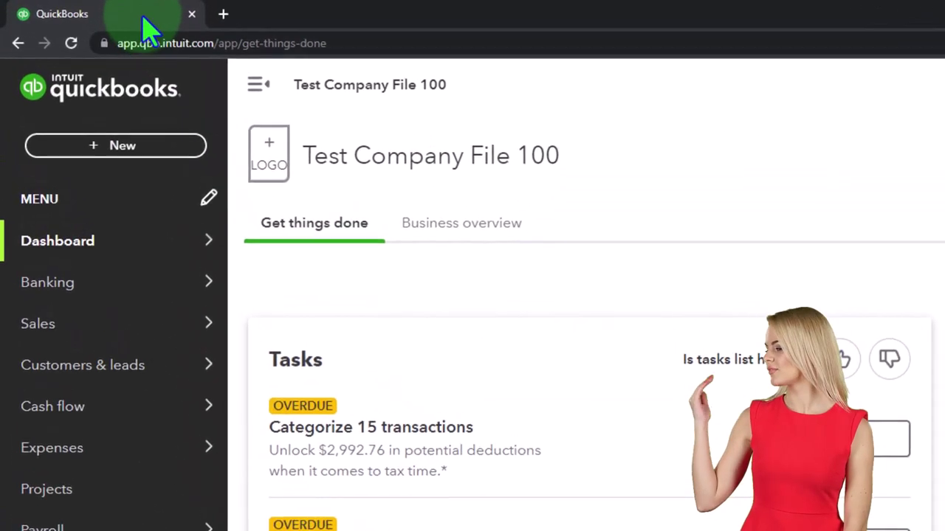
Duplicate the QuickBooks browser tab twice so that three tabs are open
right_click(147, 28)
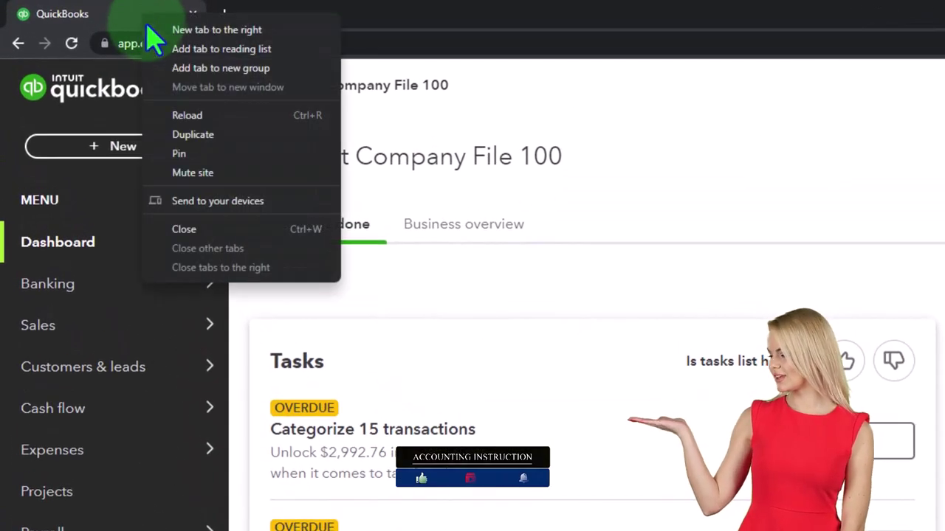
click(237, 140)
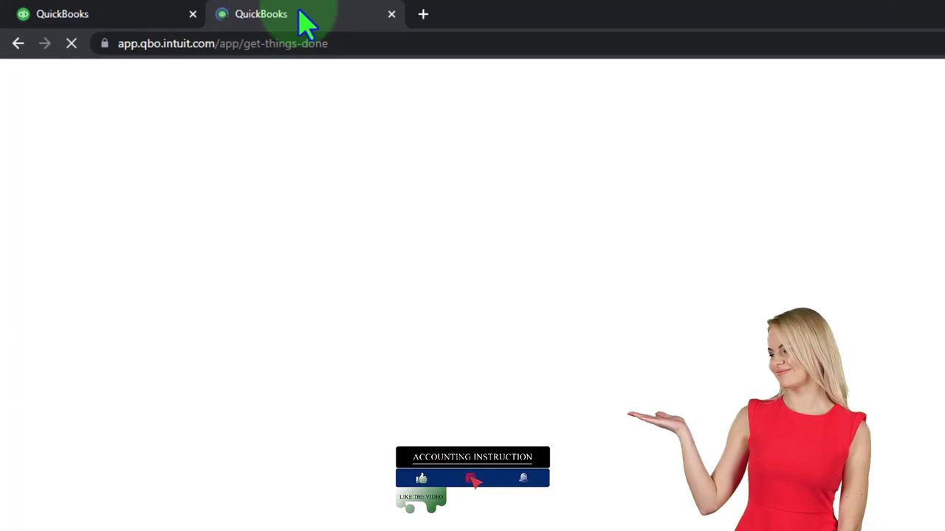
right_click(306, 24)
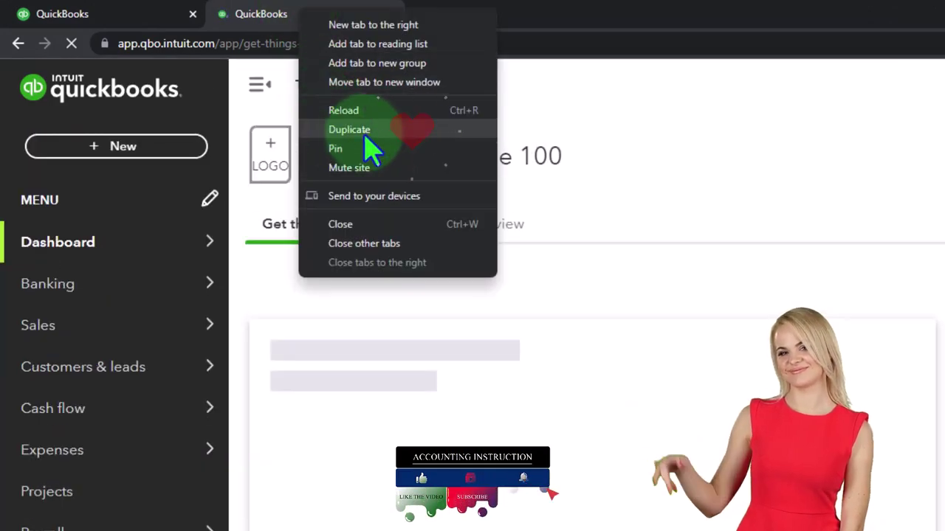
click(365, 137)
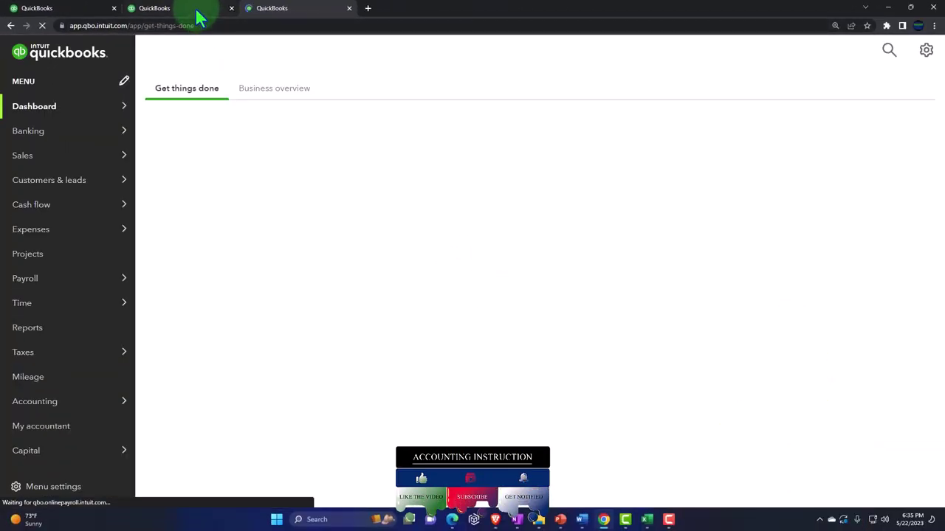
In the second browser tab, open the Balance Sheet from the favorite reports
mouse_move(86, 243)
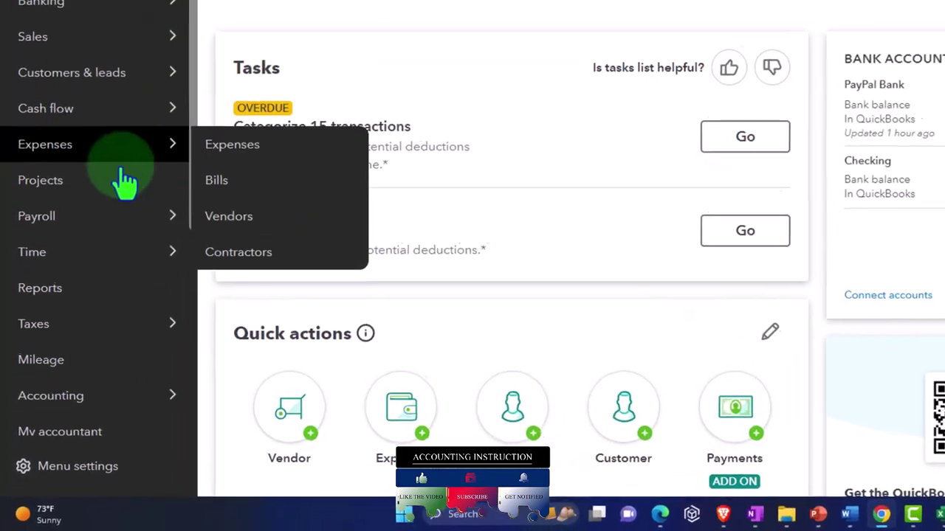
click(62, 287)
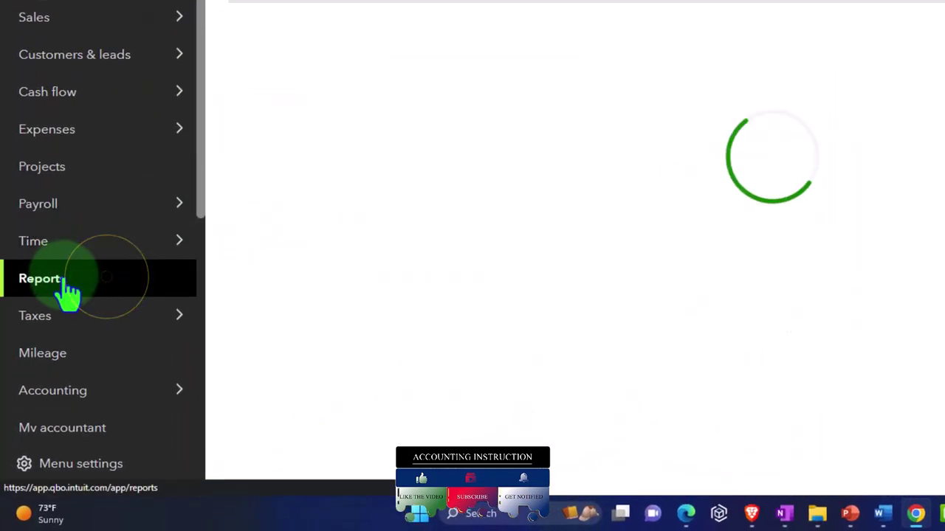
click(321, 155)
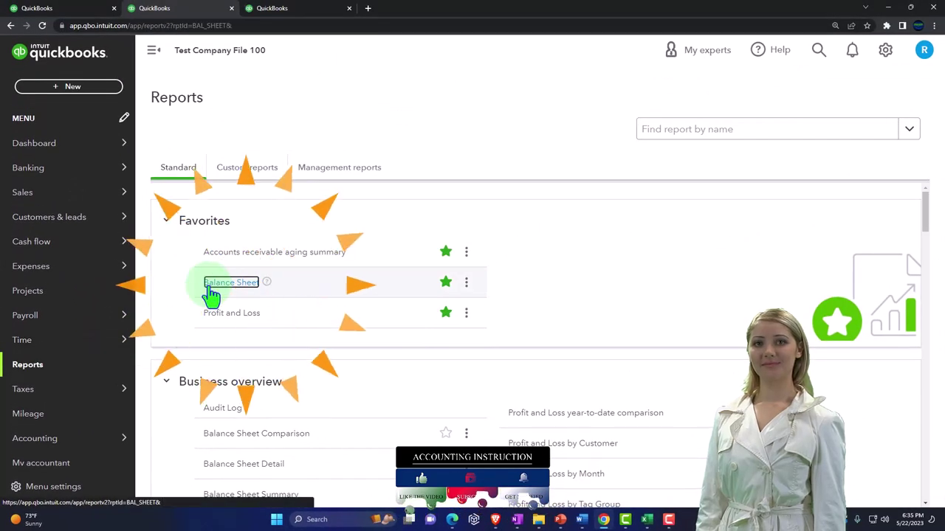
In the third browser tab, open the Profit and Loss from the favorite reports
click(300, 15)
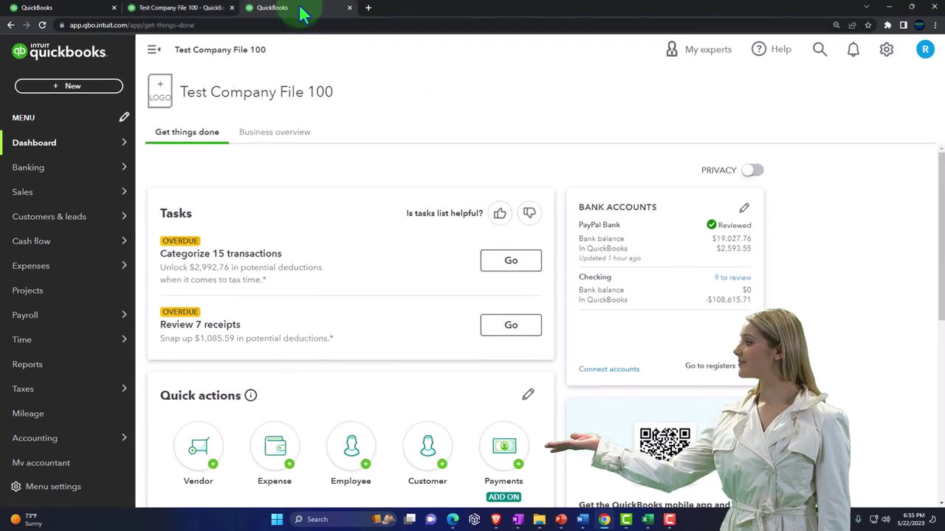
click(38, 366)
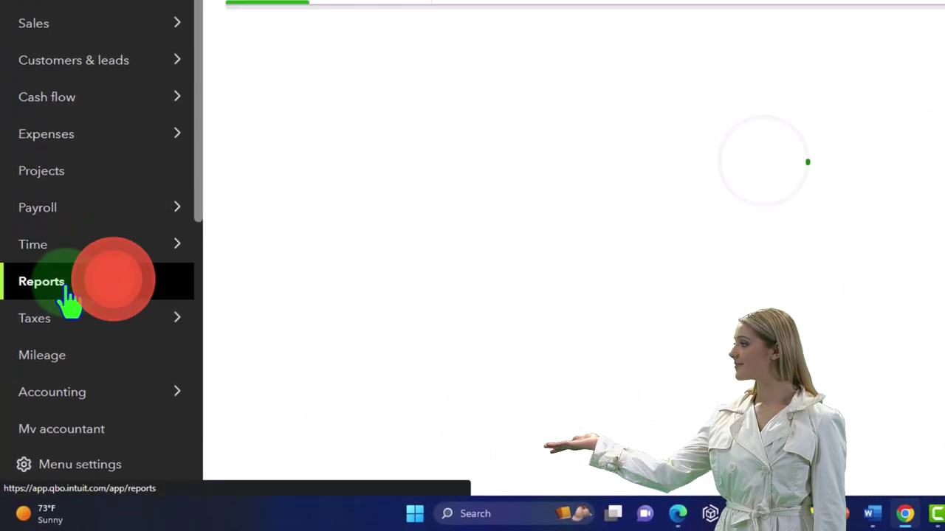
click(229, 316)
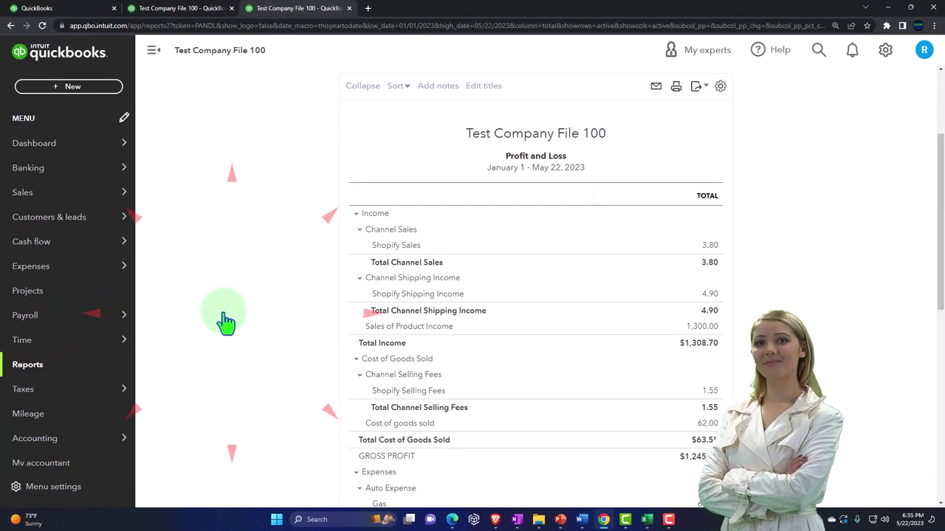
Collapse the navigation and run the Profit and Loss report for 01/01/2024 to 12/31/2024
click(153, 49)
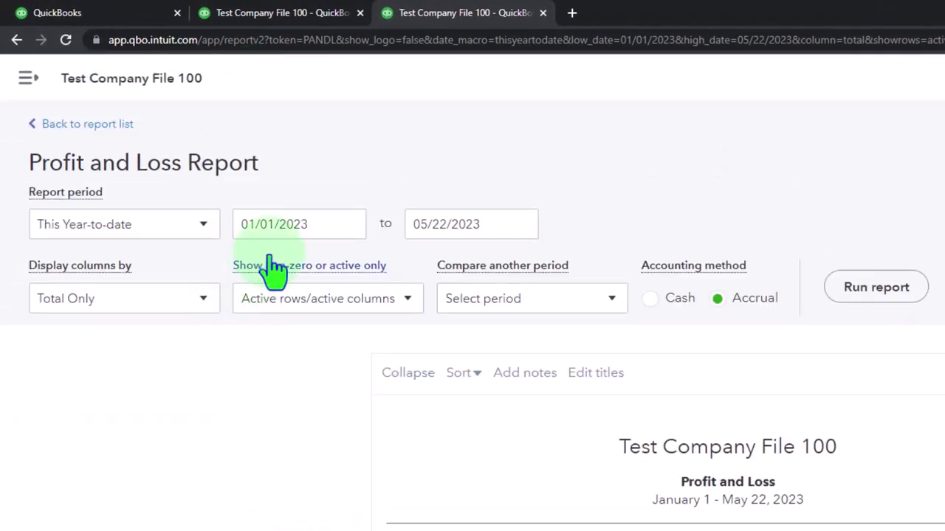
click(306, 225)
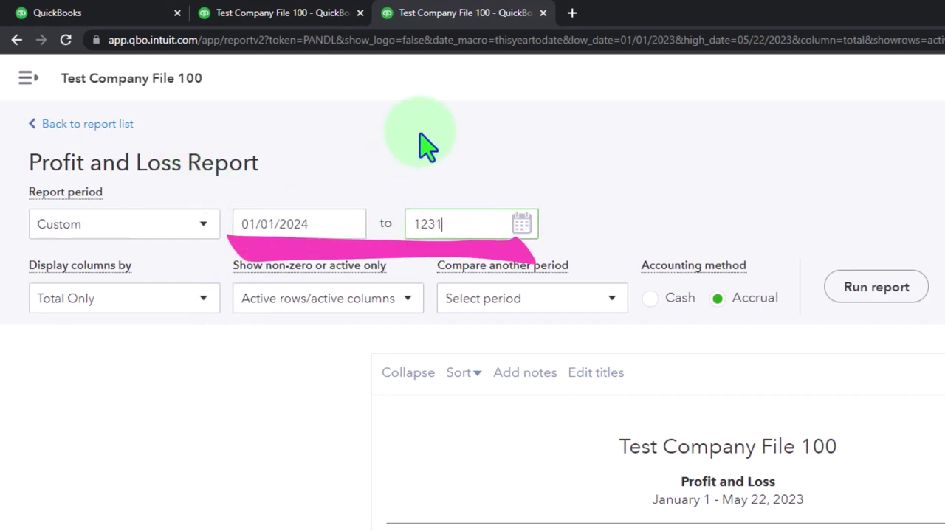
click(876, 287)
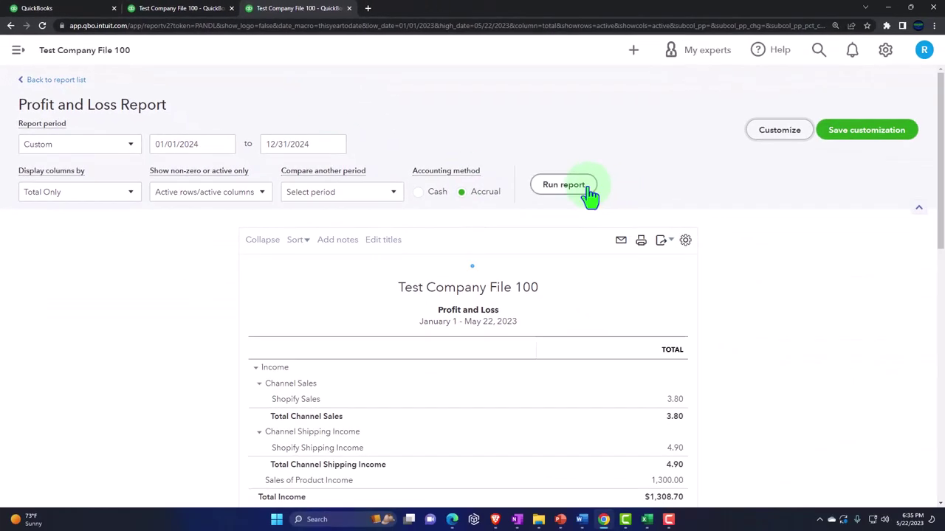
scroll(589, 194, down, 2)
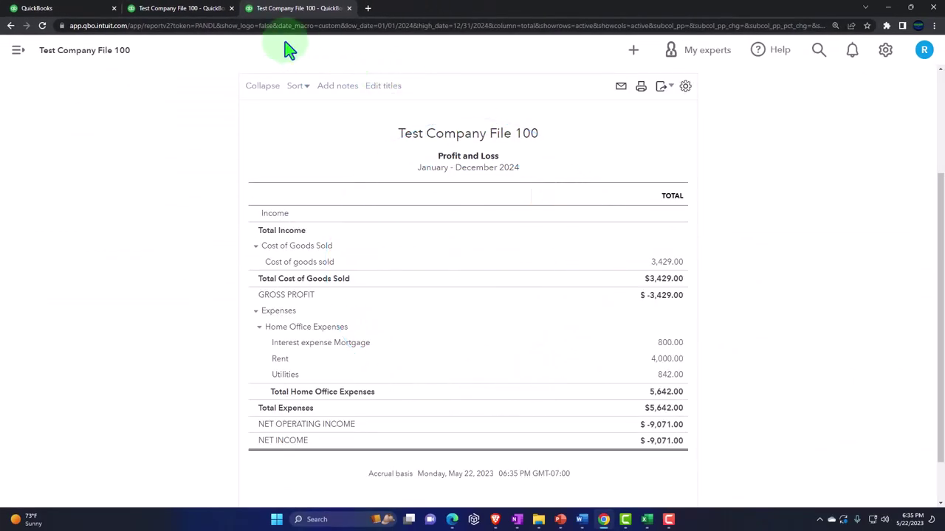
In the second browser tab, collapse the navigation and run the Balance Sheet report for 01/01/2024 to 12/31/2024
click(198, 11)
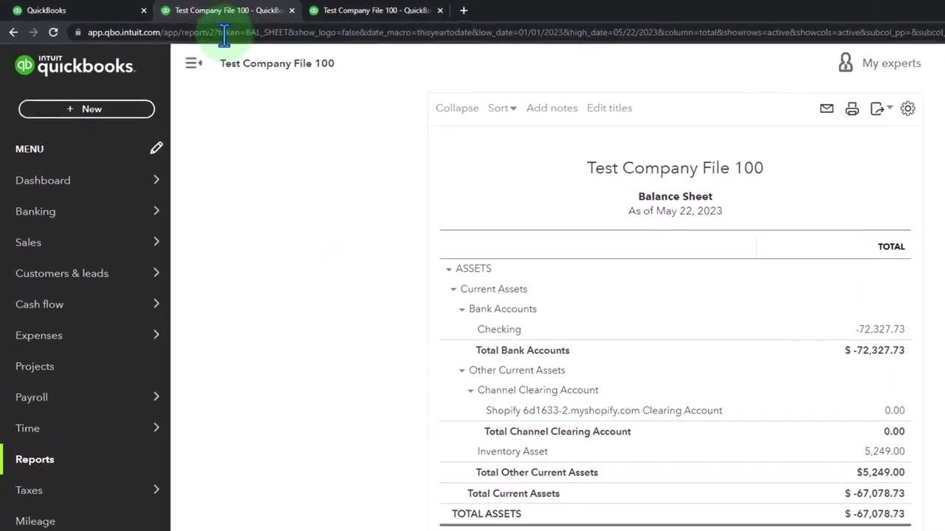
click(155, 49)
scroll(169, 306, up, 3)
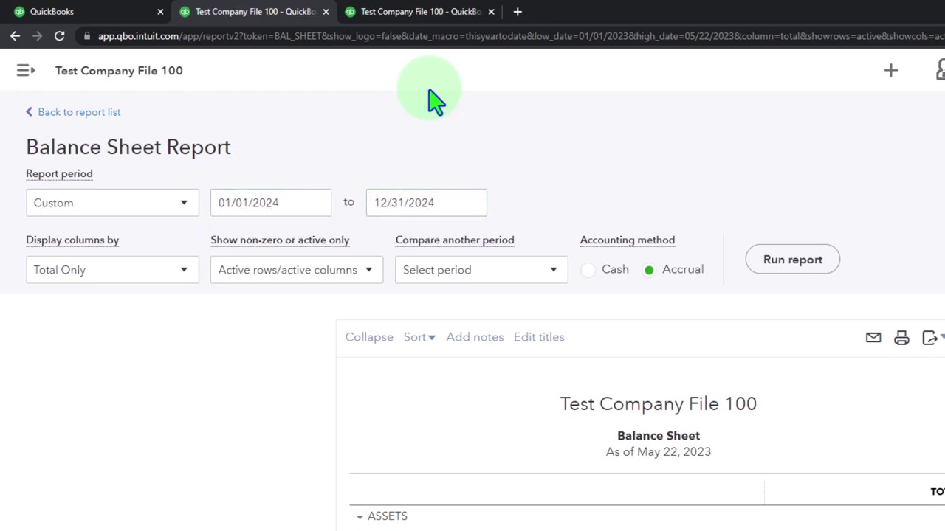
click(801, 261)
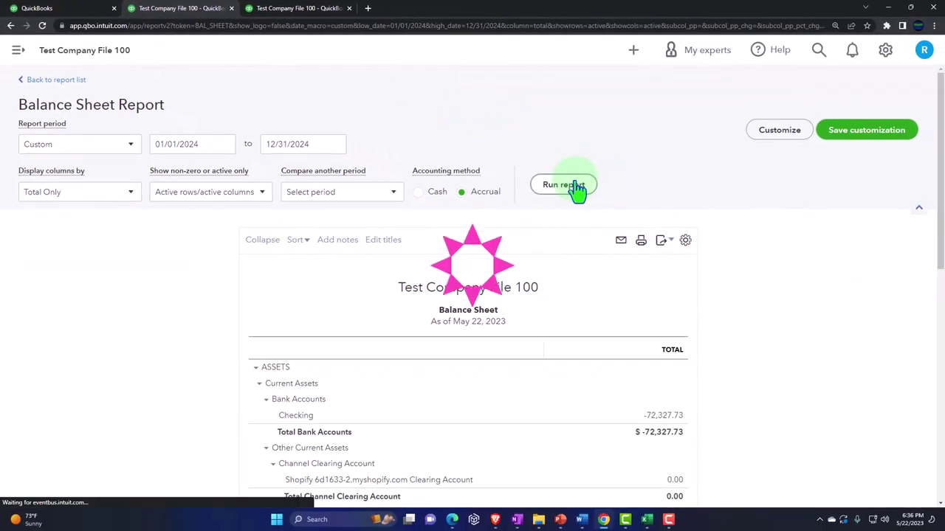
scroll(573, 190, down, 2)
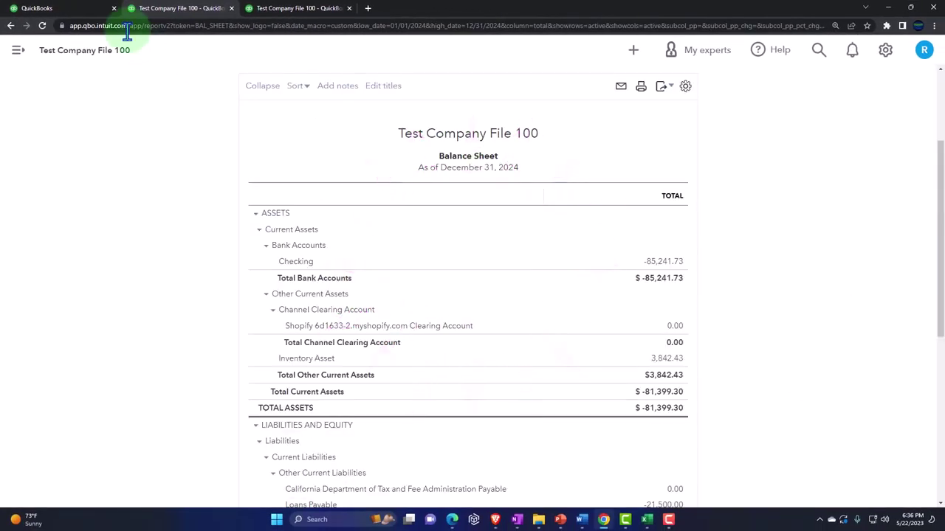
In the first browser tab, open the banking Receipts page and look through the receipts awaiting review
click(92, 12)
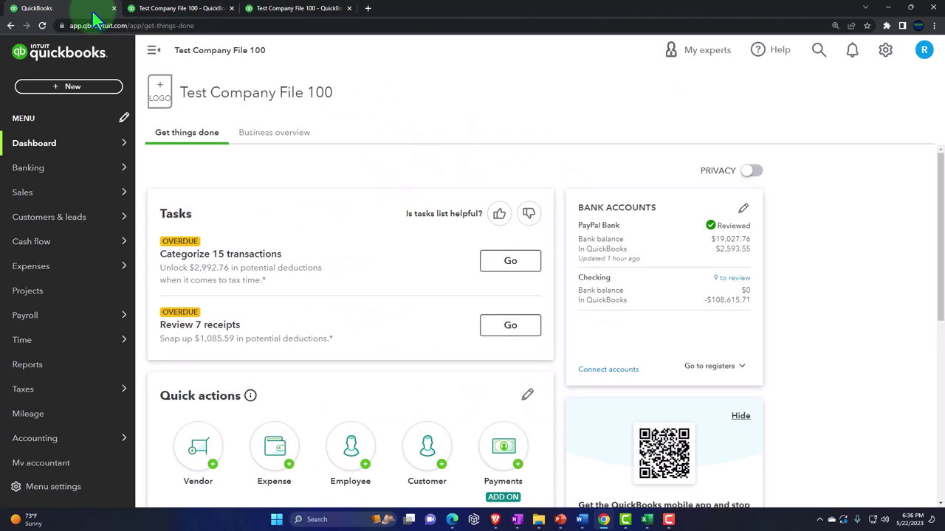
mouse_move(57, 168)
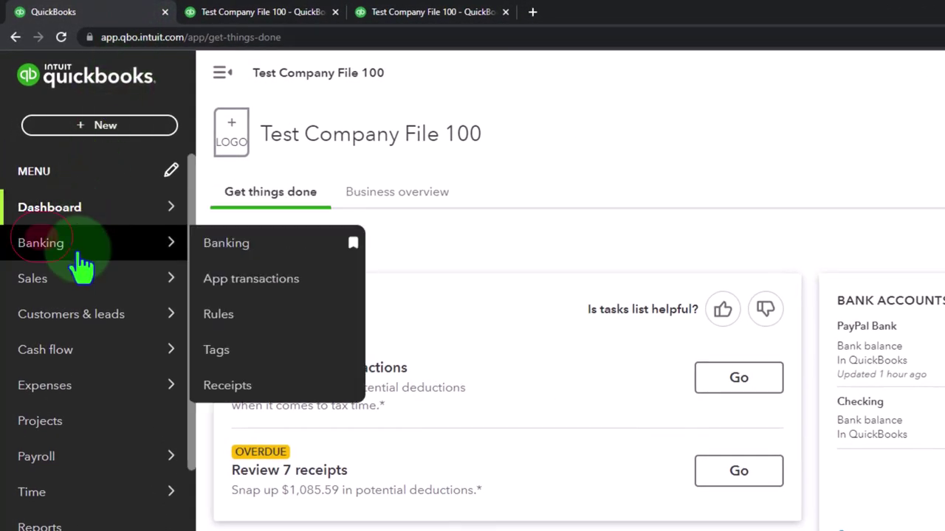
click(80, 259)
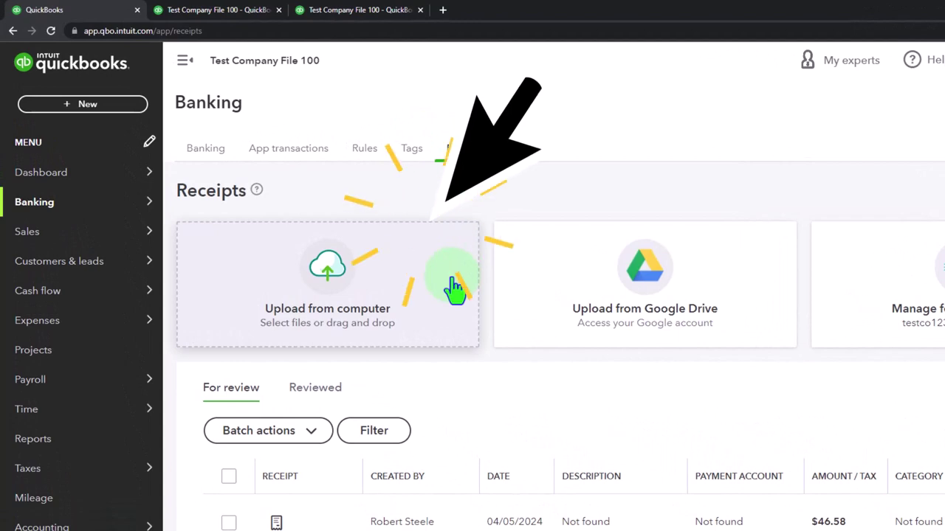
scroll(452, 288, down, 3)
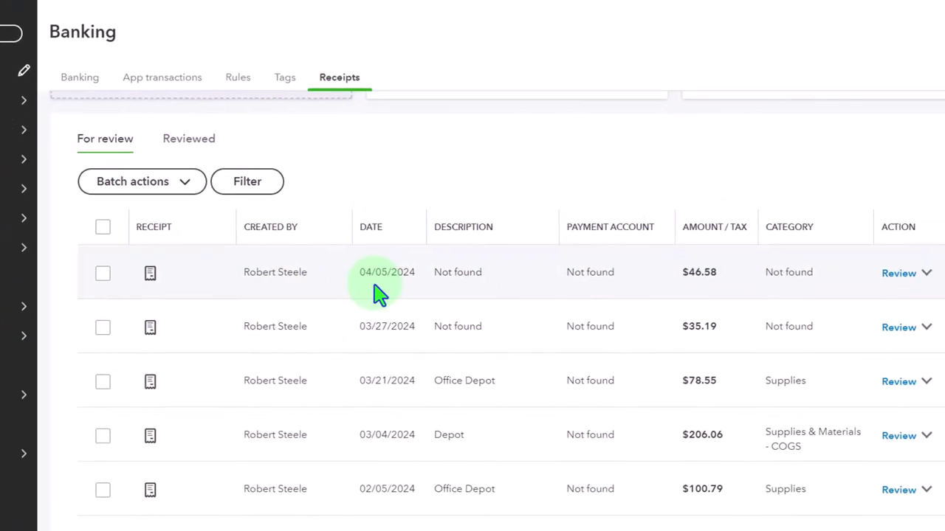
scroll(378, 293, down, 3)
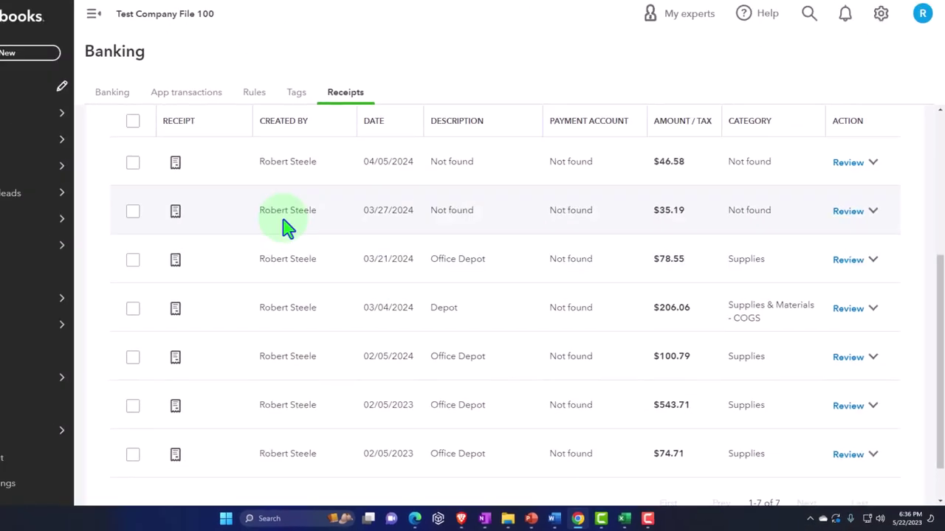
Open the bank transactions and examine the Checking account entries awaiting review for matches and attachments
click(170, 131)
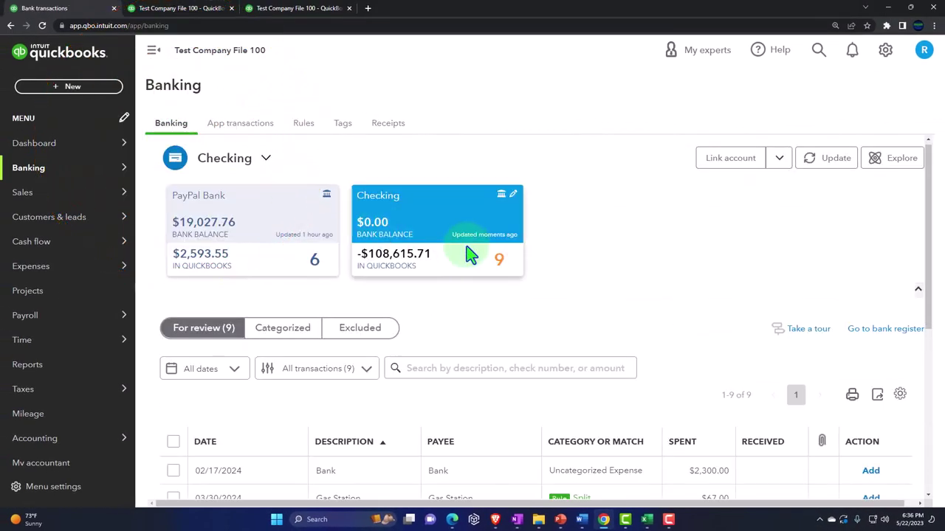
scroll(469, 255, down, 4)
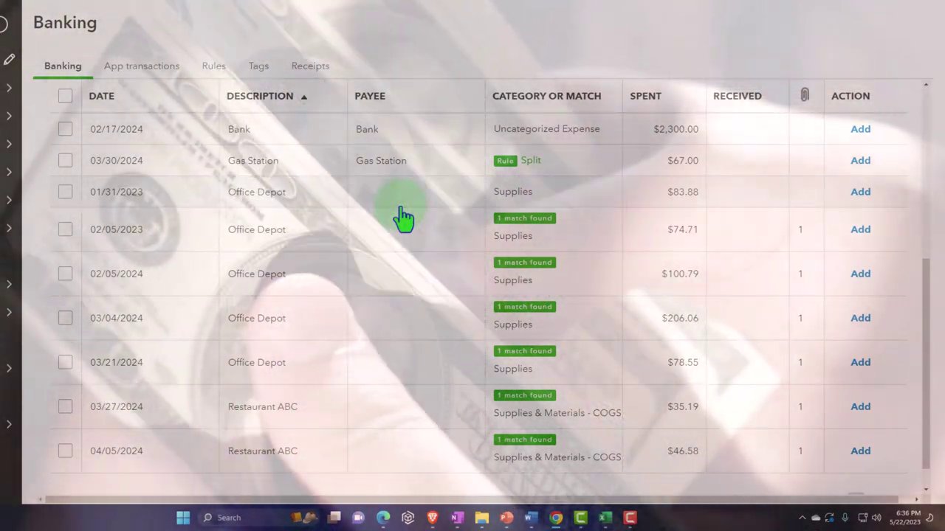
click(404, 217)
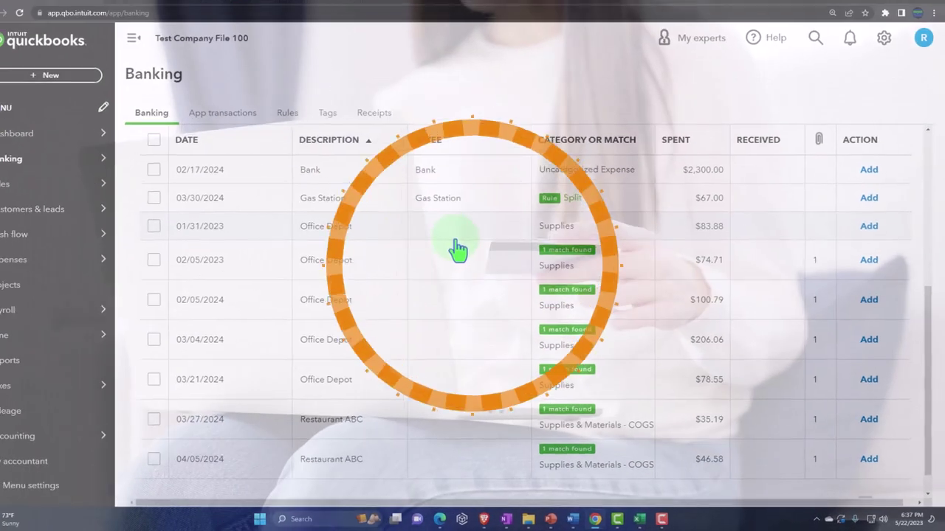
scroll(470, 254, up, 5)
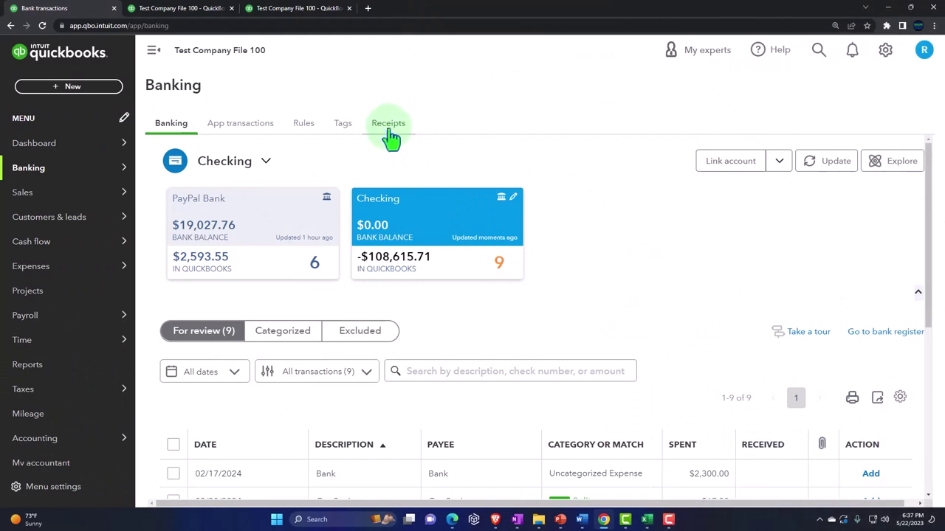
Return to the Receipts page and compare the dates, amounts and categories of the uploaded receipts
click(389, 138)
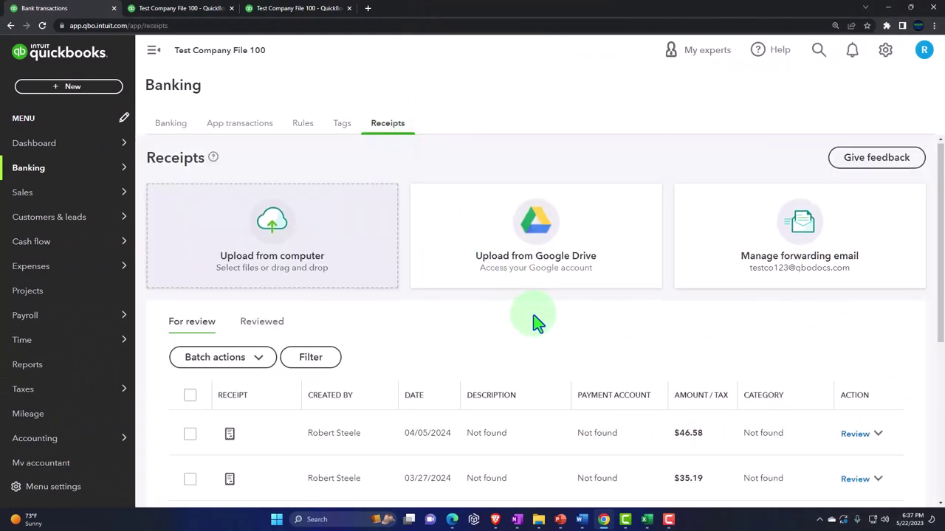
scroll(531, 321, down, 2)
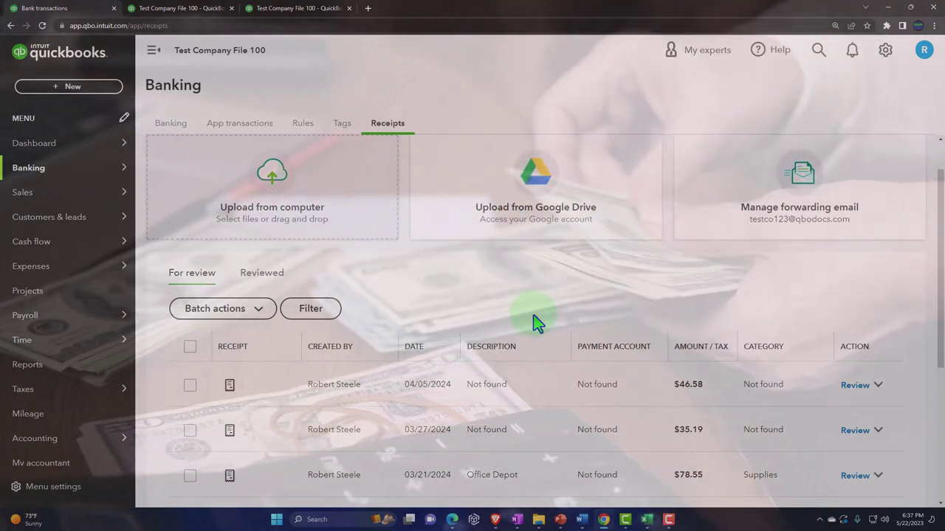
scroll(536, 323, down, 2)
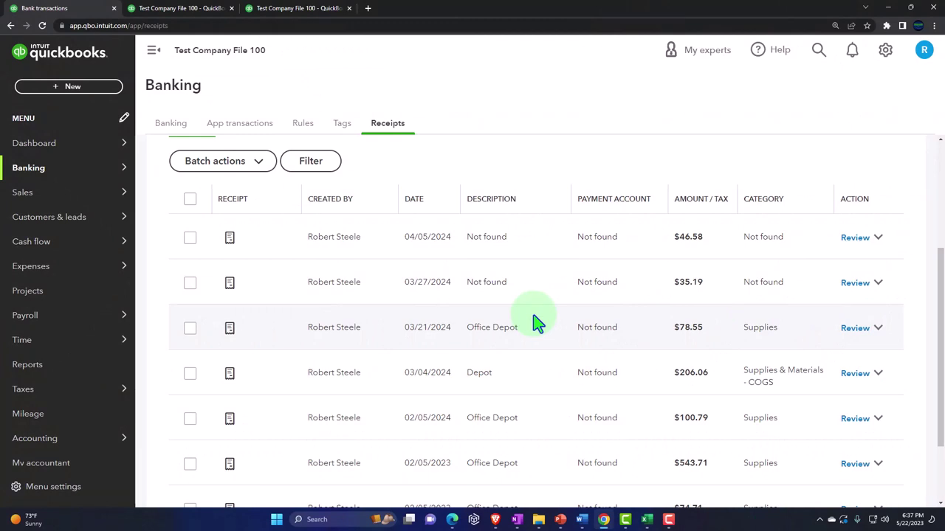
Go back to the bank transactions, collapse the navigation and expand the 02/05/2023 Office Depot transaction in Checking
click(171, 123)
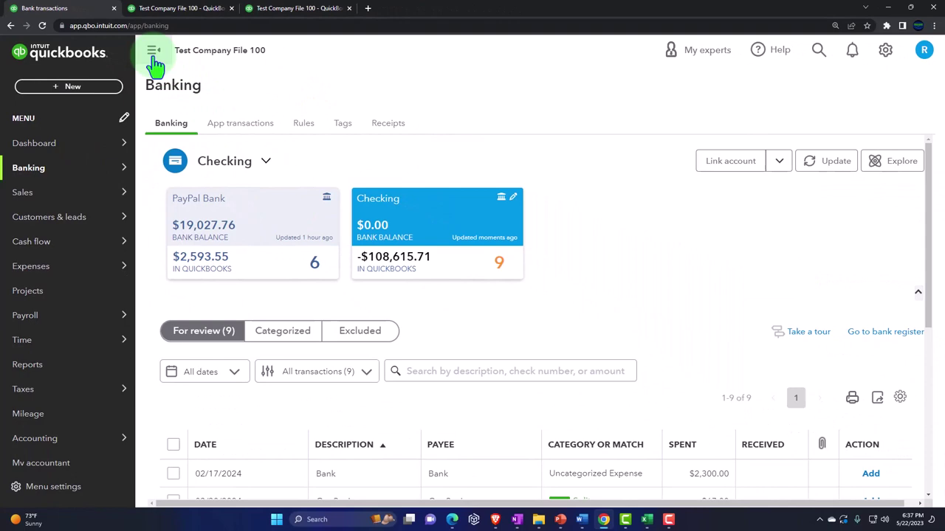
click(153, 52)
scroll(379, 277, down, 5)
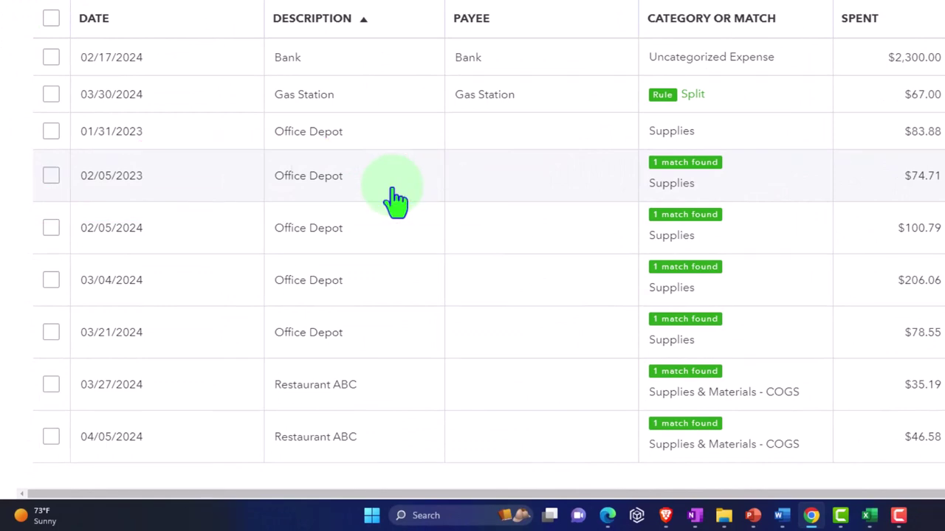
click(395, 193)
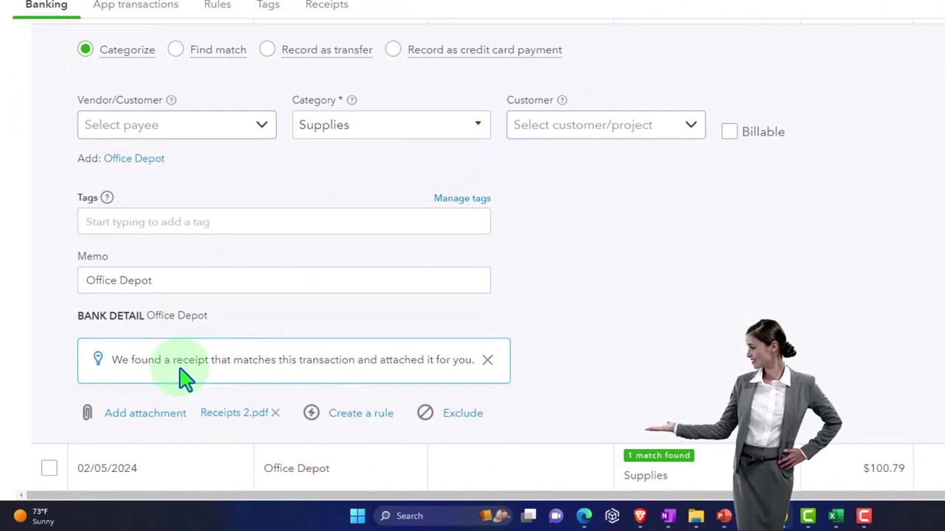
Check the possible matches for the 02/05/2023 Office Depot transaction and return to its details without selecting one
scroll(185, 378, up, 1)
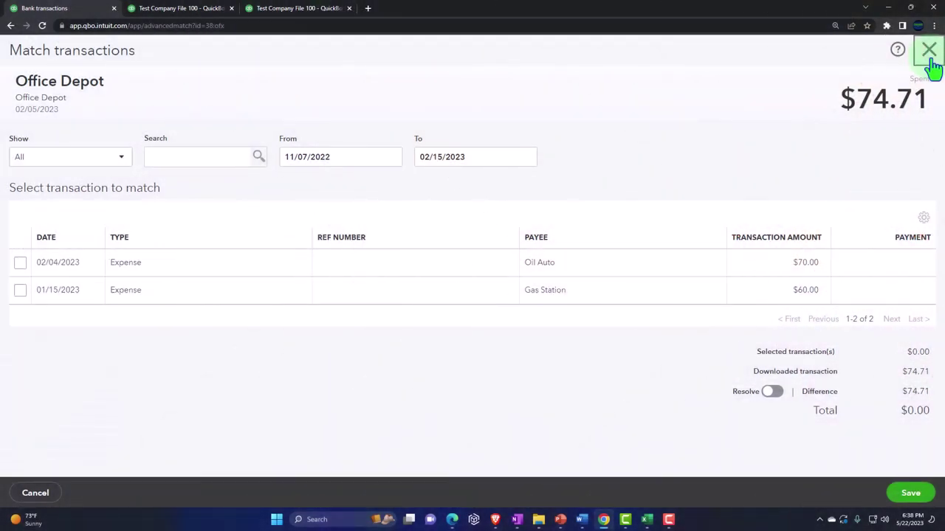
click(932, 60)
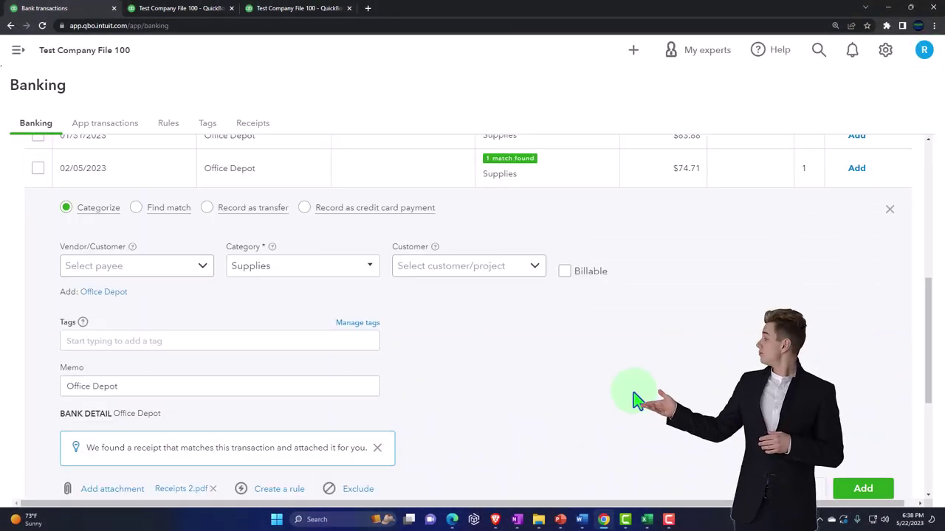
scroll(636, 400, down, 1)
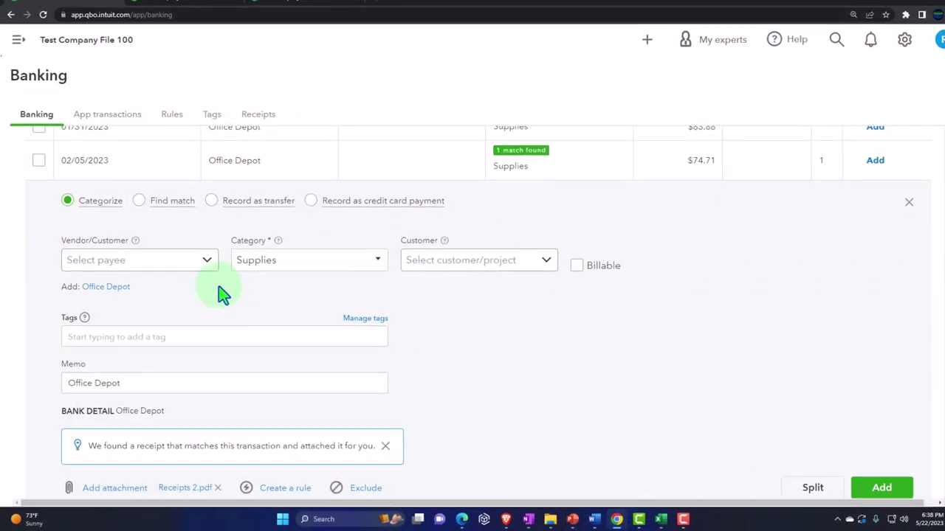
Copy the memo text into the payee of the 02/05/2023 transaction and save Office Depot as a new vendor
drag(151, 389, 37, 383)
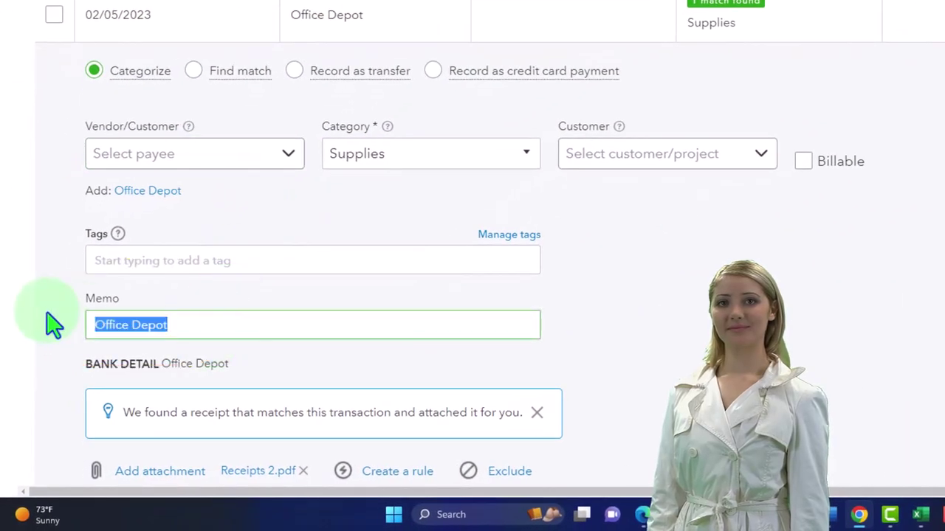
key(ctrl+c)
click(151, 155)
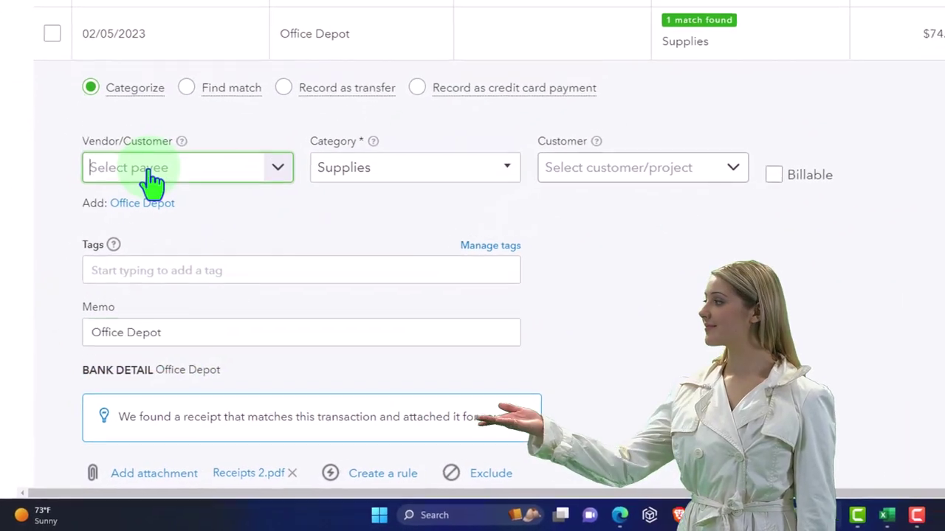
key(ctrl+v)
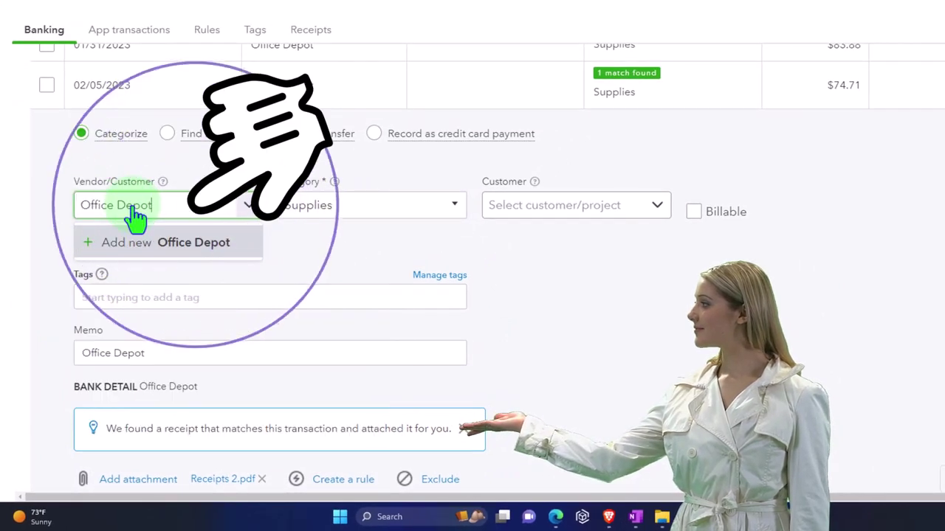
click(138, 247)
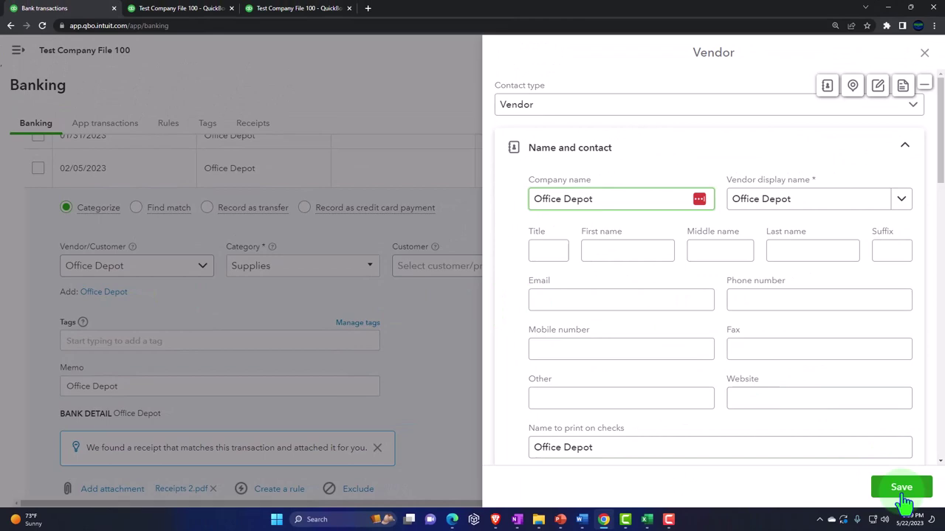
click(902, 489)
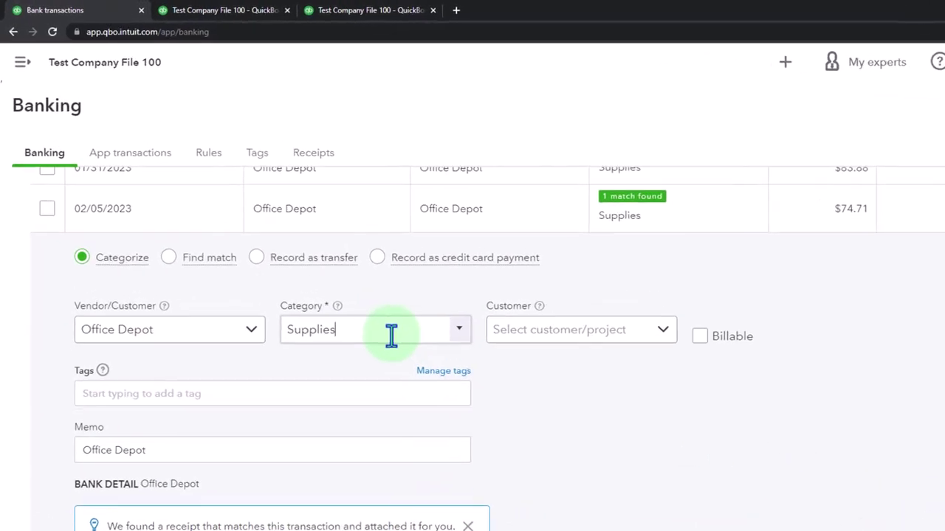
Review the category, customer, billable and memo fields of the 02/05/2023 Office Depot transaction
double_click(391, 336)
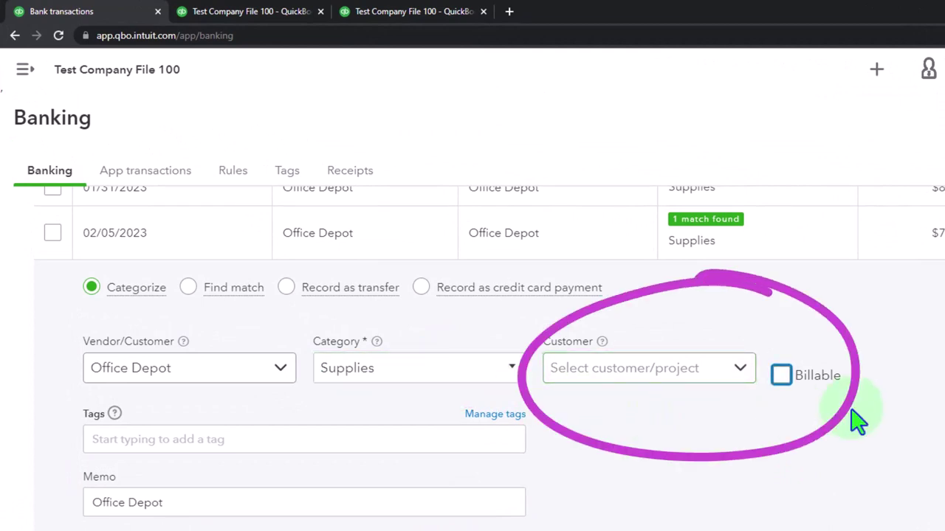
key(Tab)
key(Tab)
key(Tab)
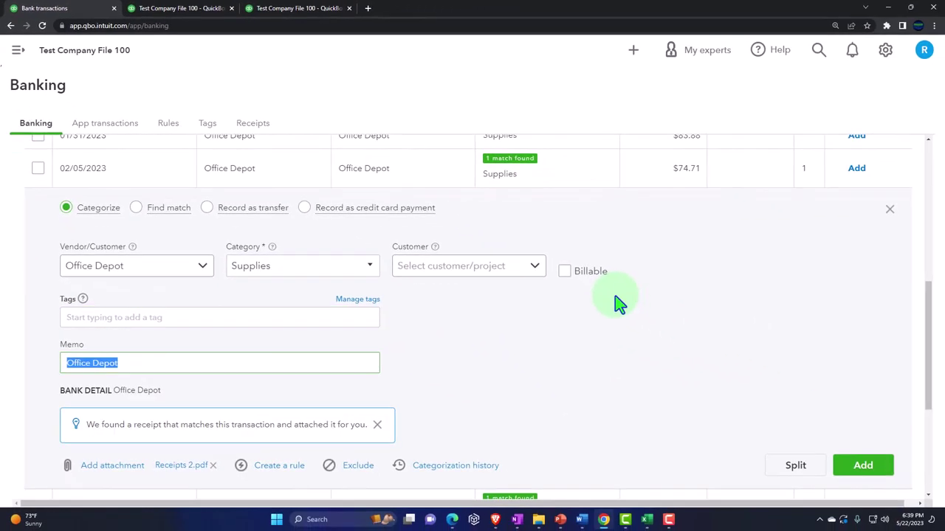
Open the file browser for adding an attachment to the transaction and close it without choosing a file
scroll(619, 302, down, 1)
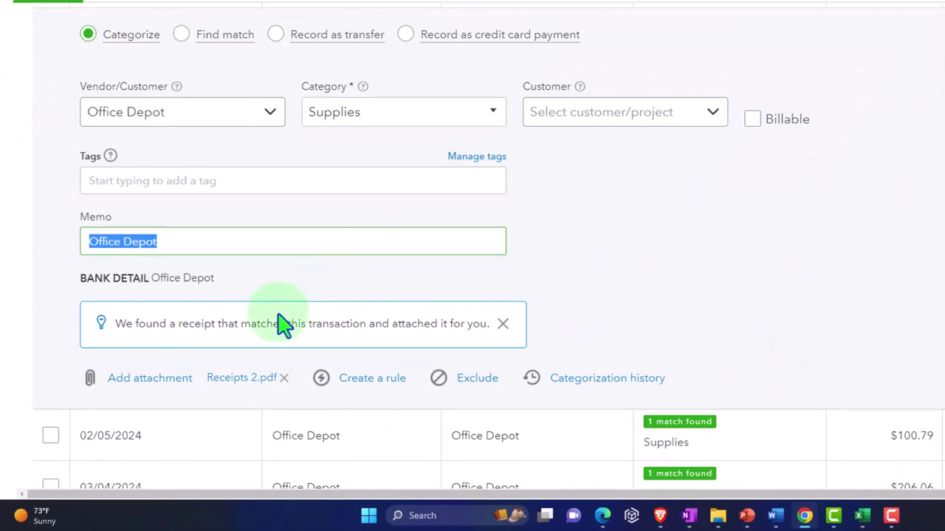
click(161, 338)
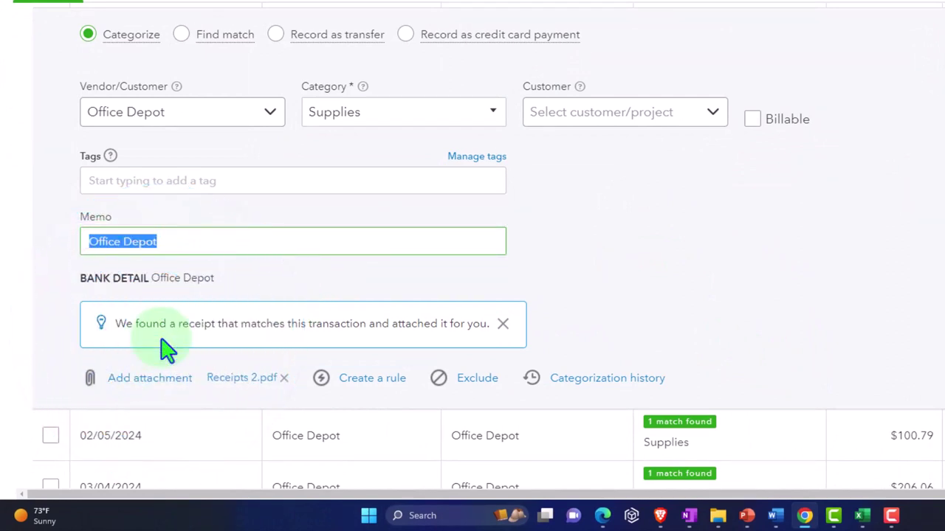
click(146, 394)
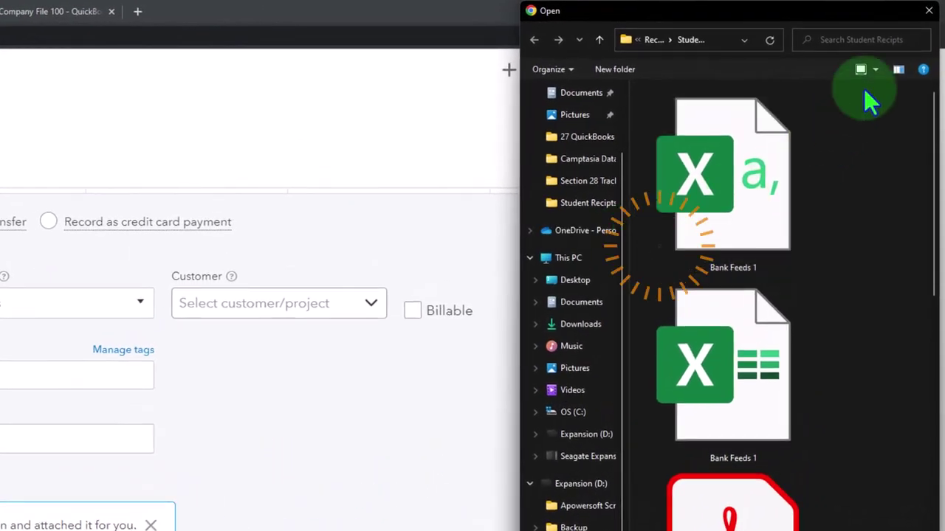
click(928, 11)
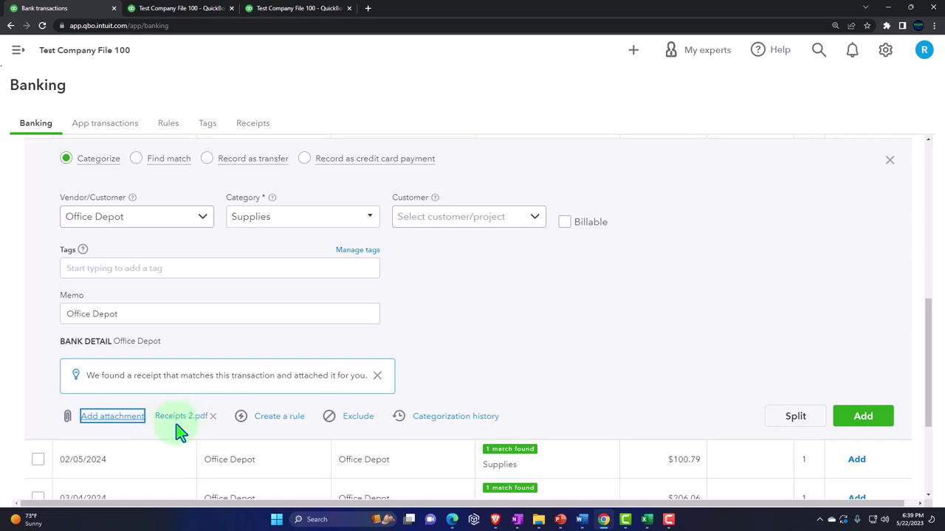
Check the attached Receipts 2.pdf, and add the 02/05/2023 and 02/05/2024 Office Depot transactions as Supplies
click(188, 416)
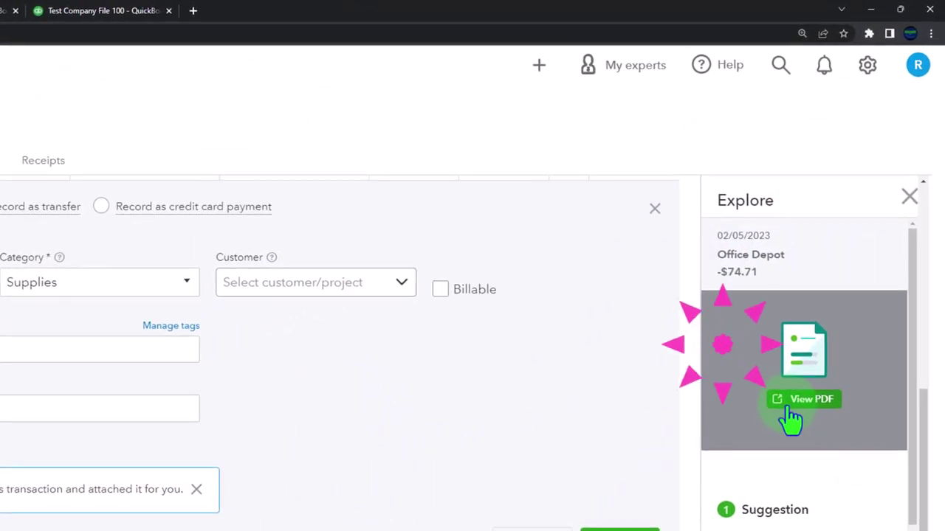
click(788, 412)
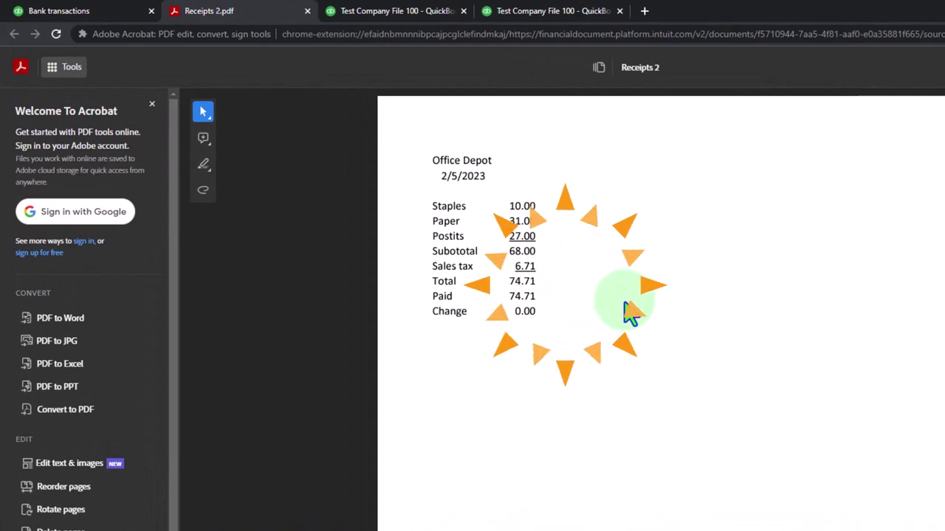
click(308, 11)
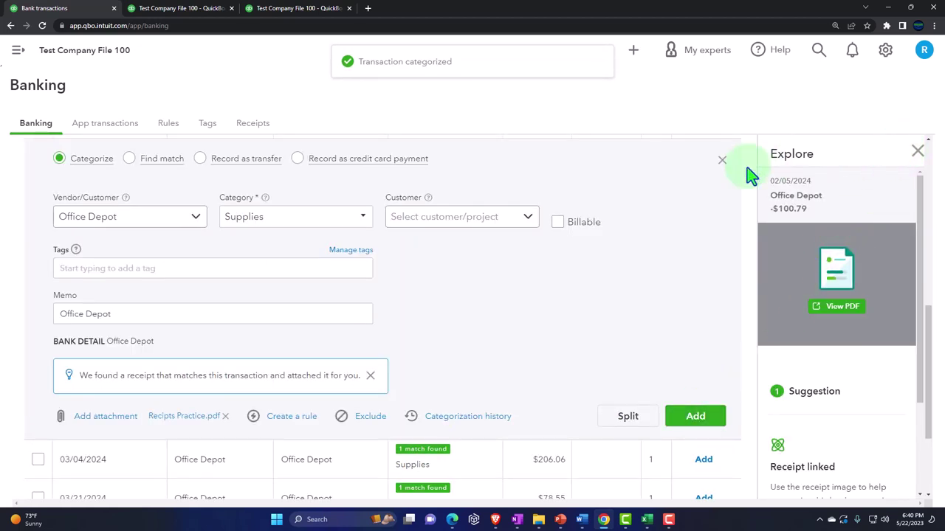
click(695, 418)
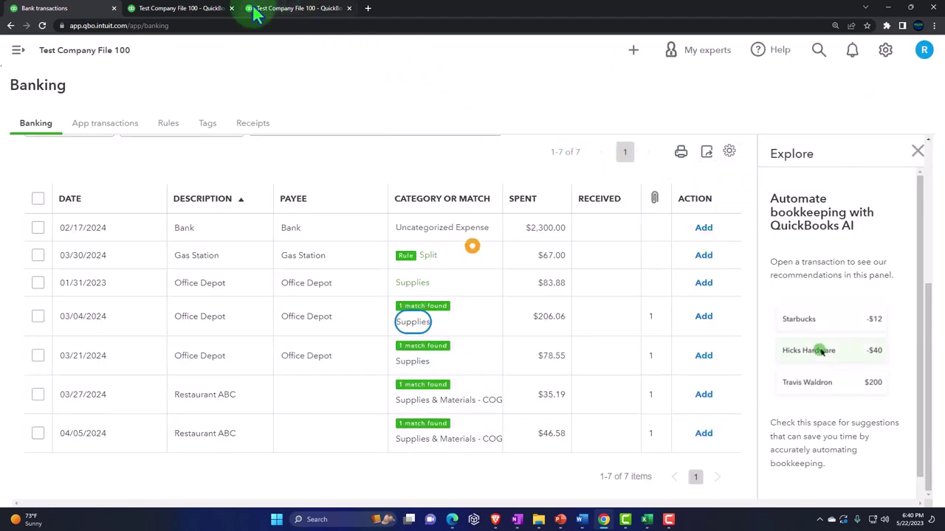
Rerun the 2024 Balance Sheet report in its browser tab and enlarge it to show the bank accounts
click(200, 10)
scroll(447, 296, up, 3)
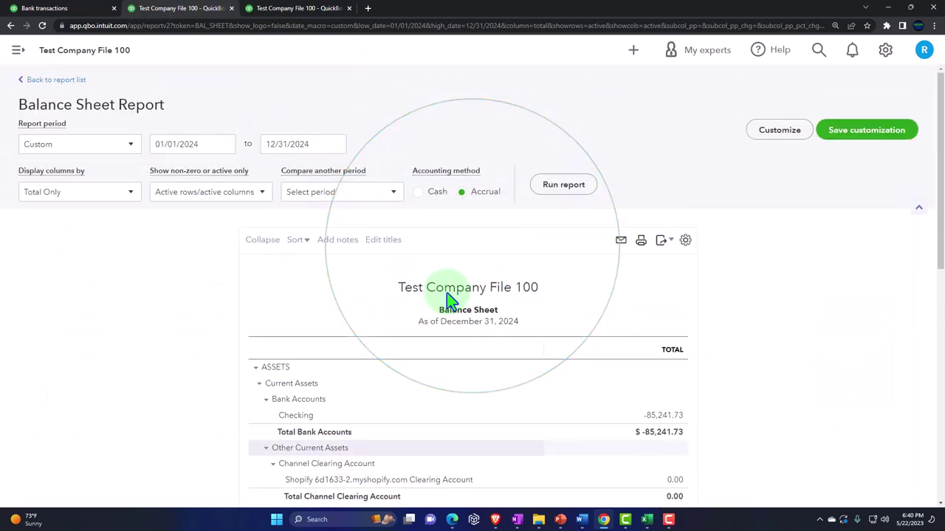
click(576, 198)
scroll(622, 288, down, 2)
key(ctrl+plus)
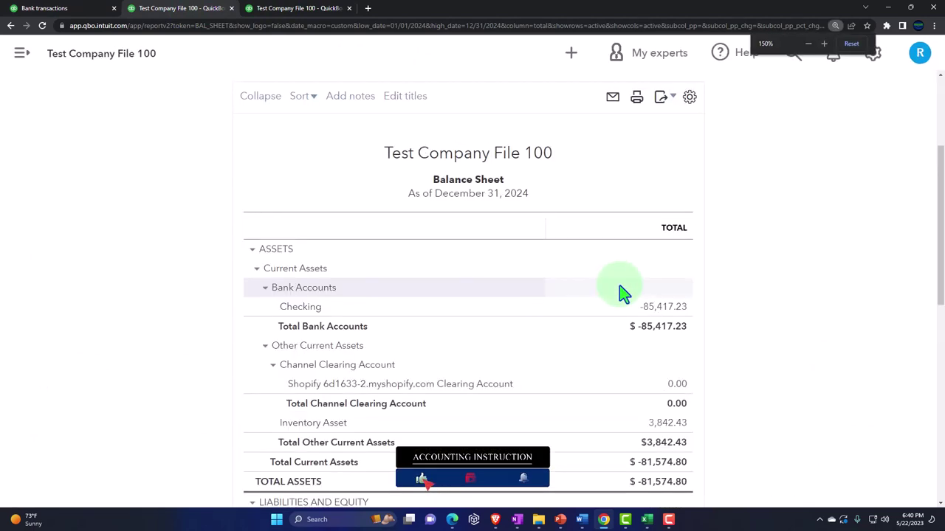
key(ctrl+plus)
scroll(665, 310, down, 1)
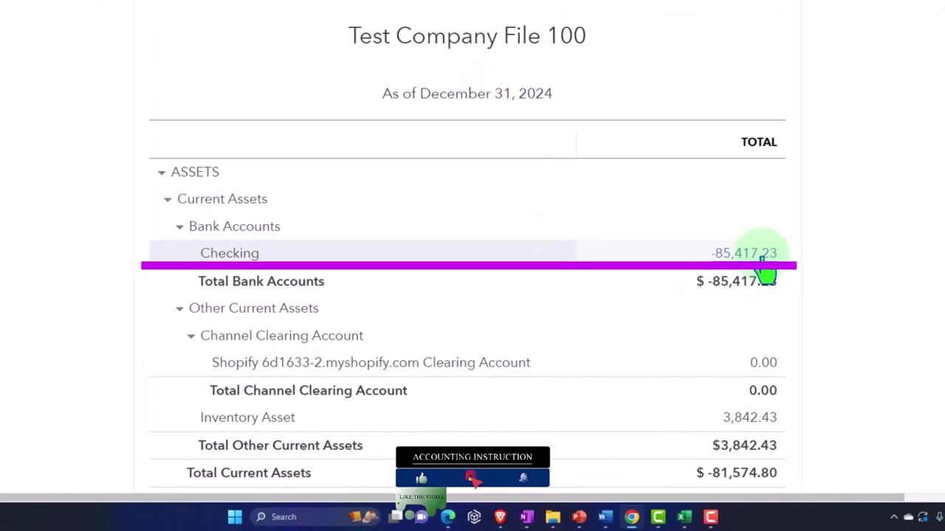
Open the transaction detail behind the Checking balance and open the 02/05/2024 Office Depot expense of $100.79
click(772, 257)
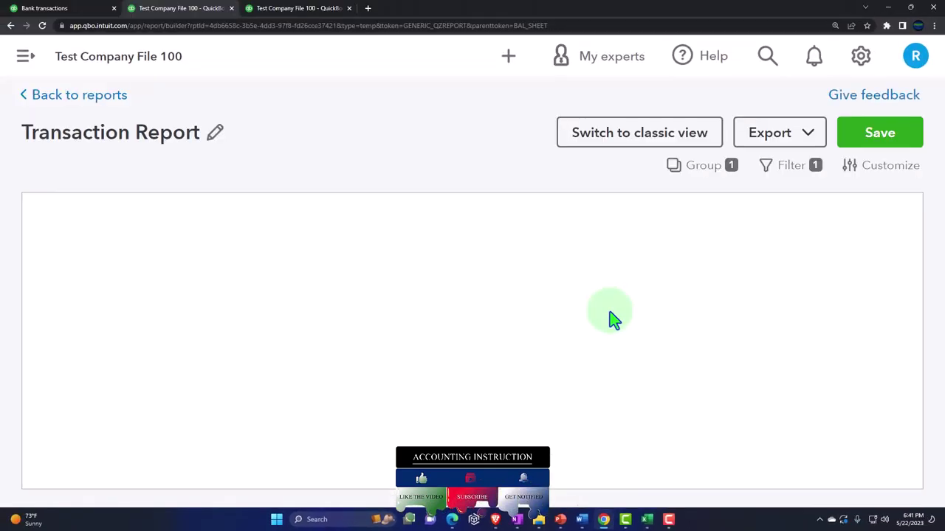
key(ctrl+minus)
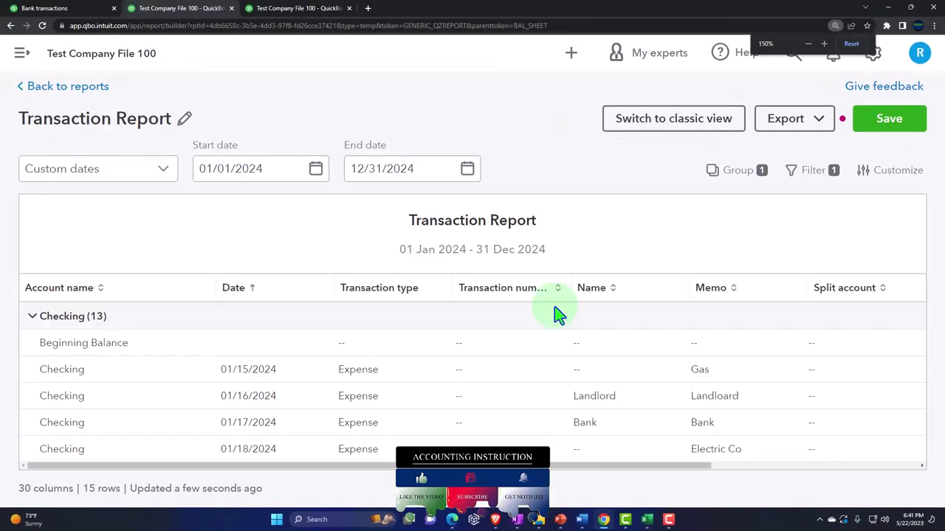
key(ctrl+minus)
scroll(558, 314, down, 1)
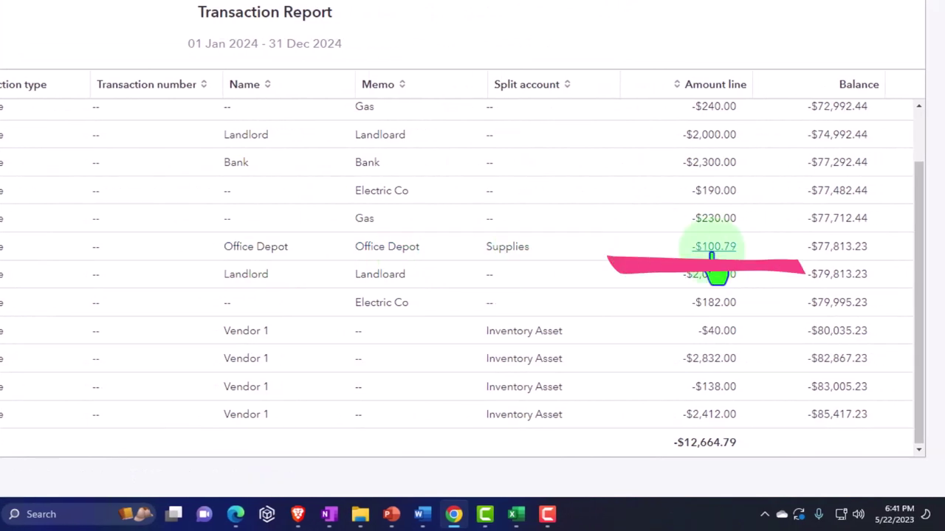
click(712, 251)
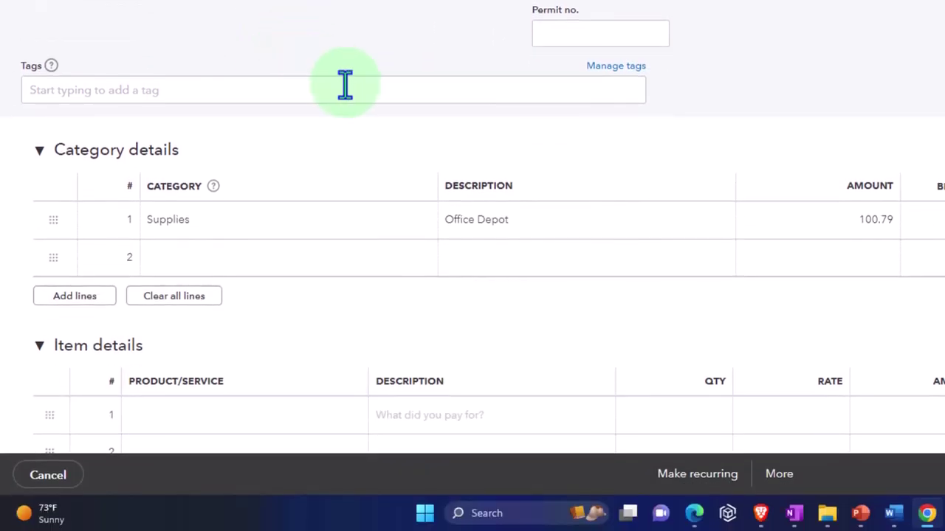
View the attached Recipts Practice.pdf of the Office Depot expense, examine the receipt and close the PDF
scroll(345, 87, down, 4)
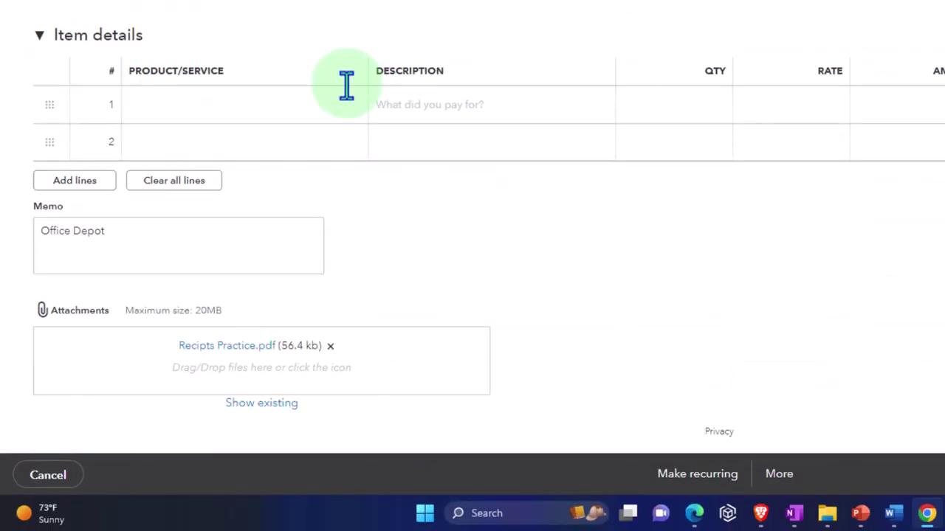
click(228, 347)
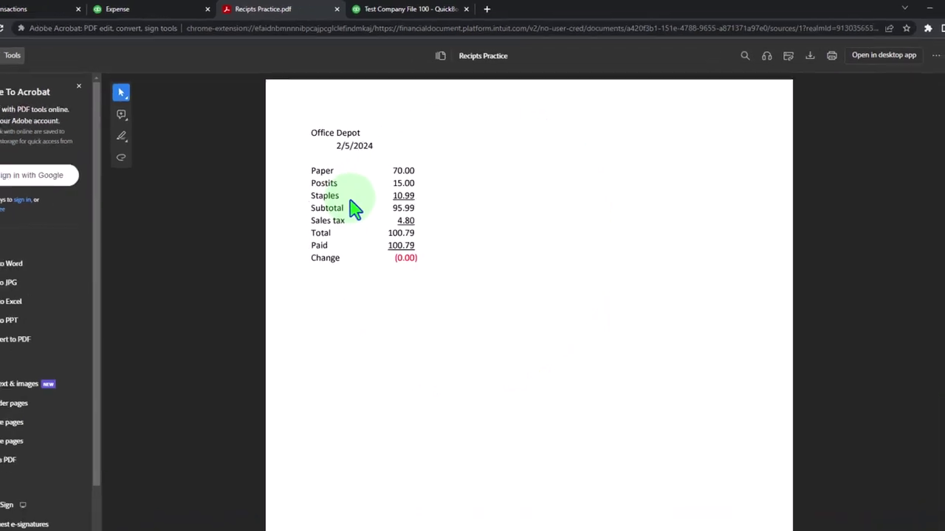
click(351, 211)
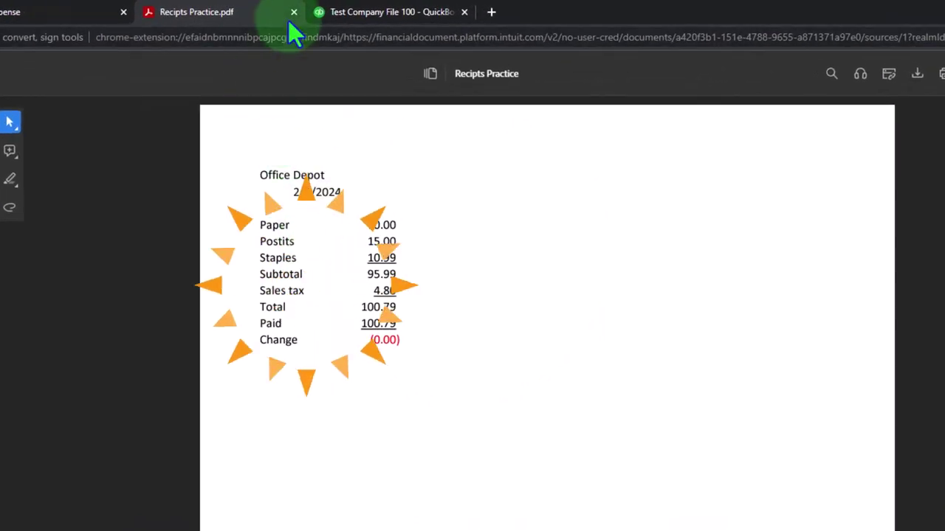
click(293, 12)
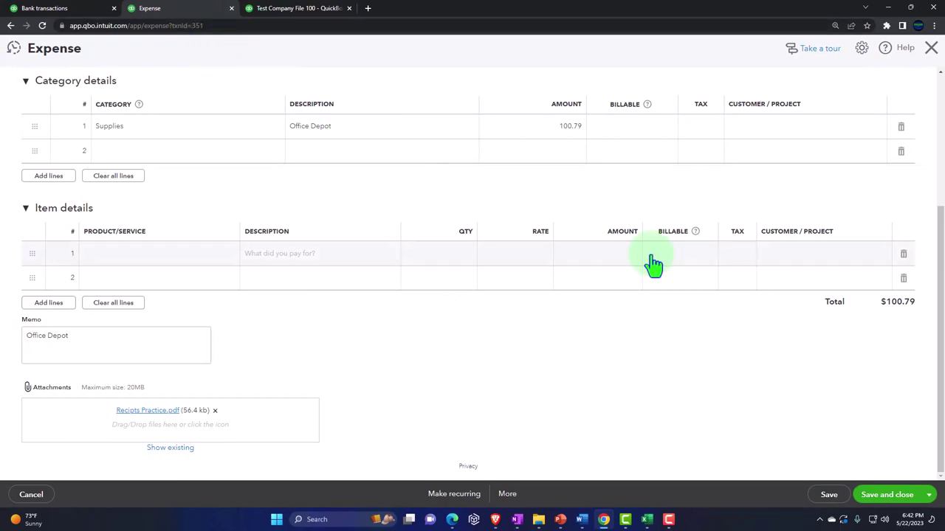
Close the Office Depot expense and return from the Transaction Report to the Balance Sheet without saving
scroll(660, 268, up, 3)
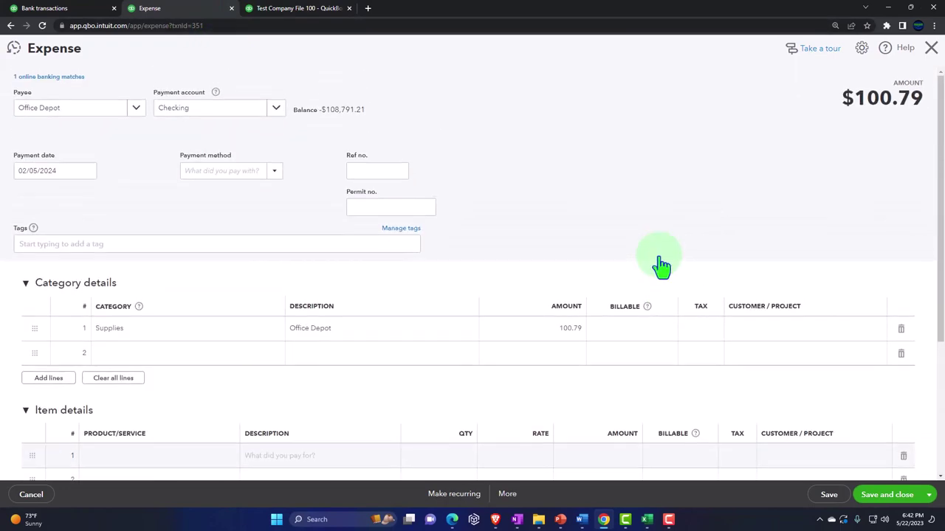
click(933, 59)
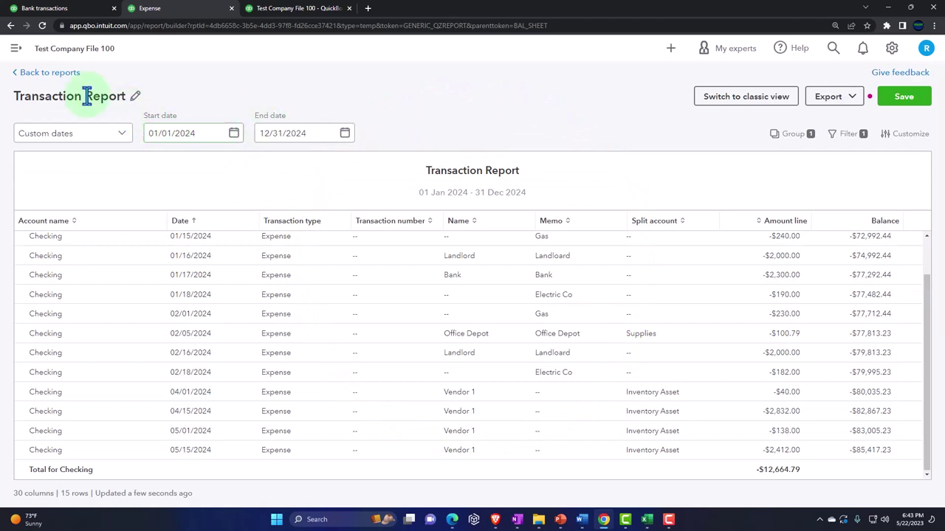
click(57, 74)
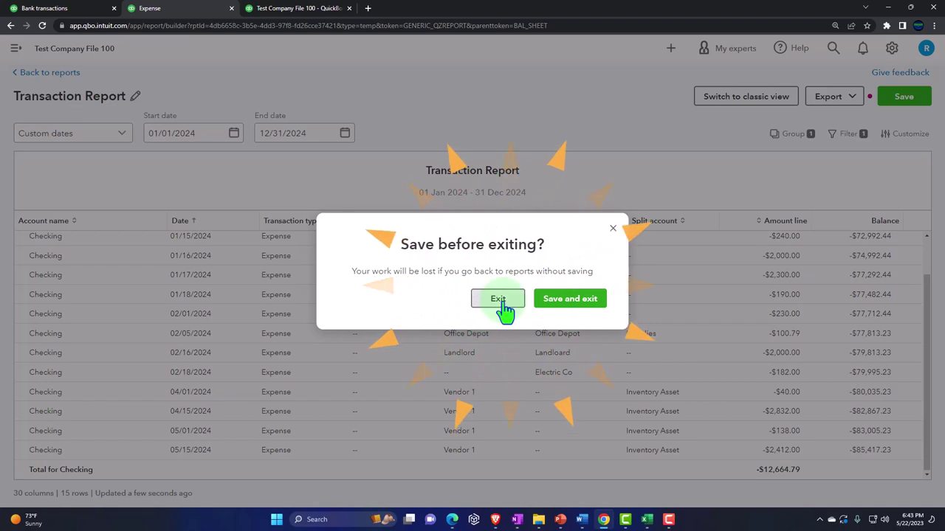
click(498, 301)
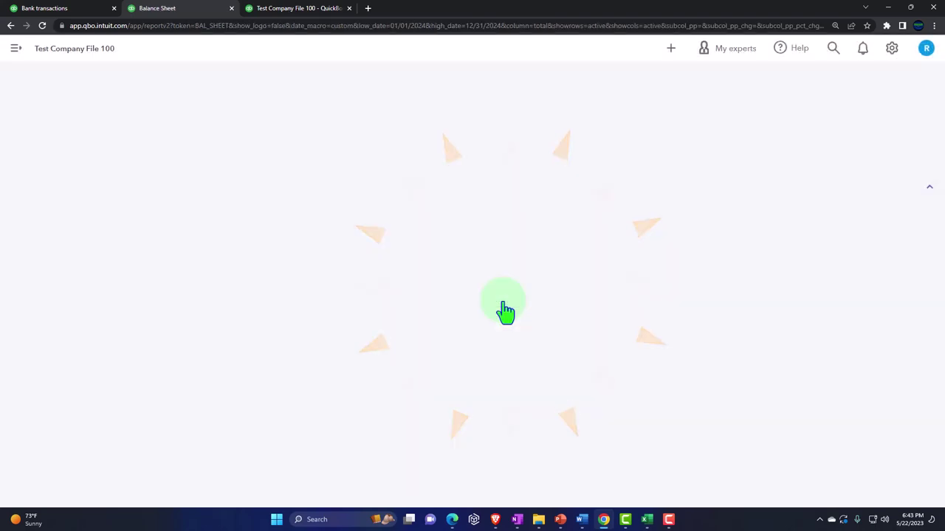
Rerun the 2024 Profit and Loss report in its browser tab and enlarge it to show the expenses
click(308, 9)
scroll(443, 224, up, 2)
click(496, 170)
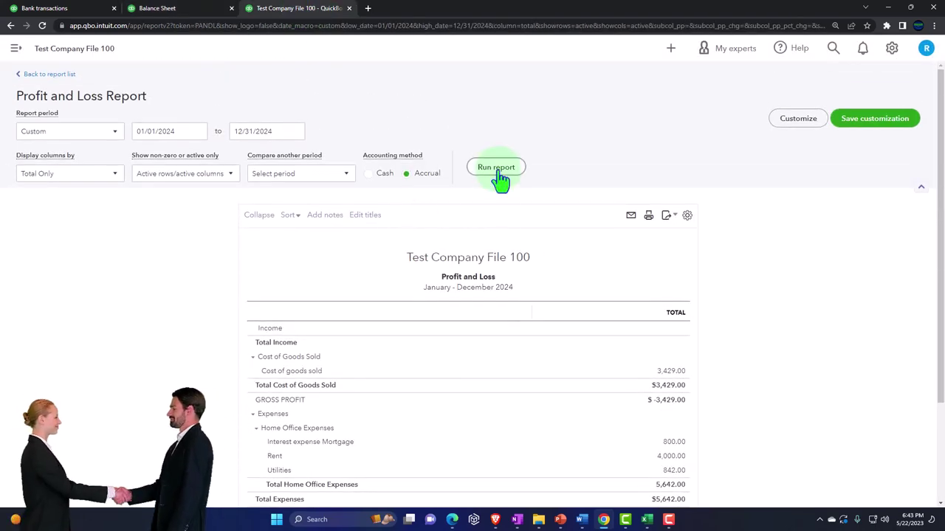
scroll(535, 277, down, 2)
key(ctrl+plus)
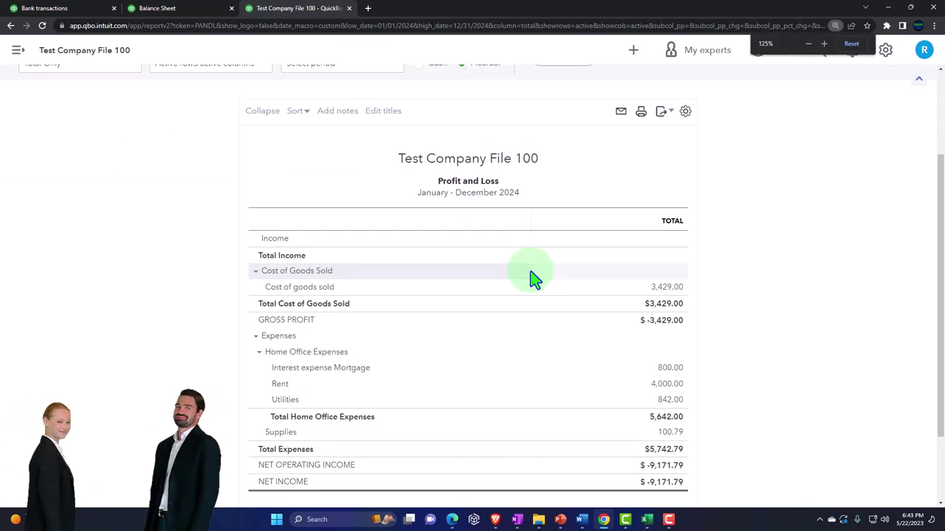
Open the transaction detail behind the Supplies amount and open the 02/05/2024 Office Depot expense
scroll(534, 279, up, 2)
scroll(534, 279, down, 2)
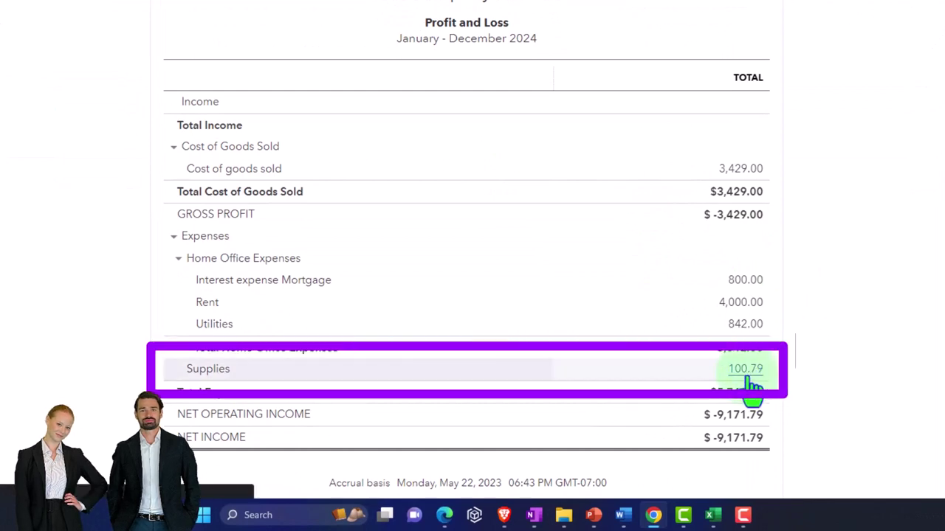
click(747, 371)
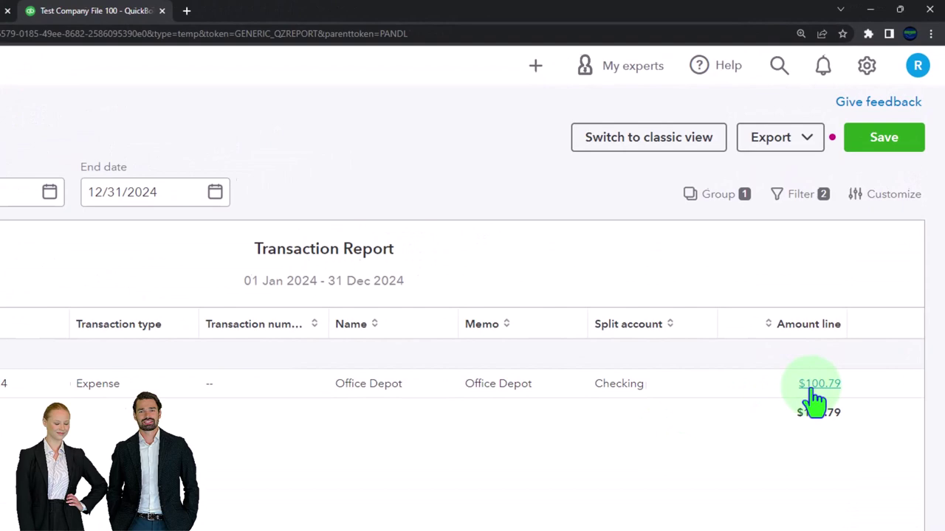
click(815, 386)
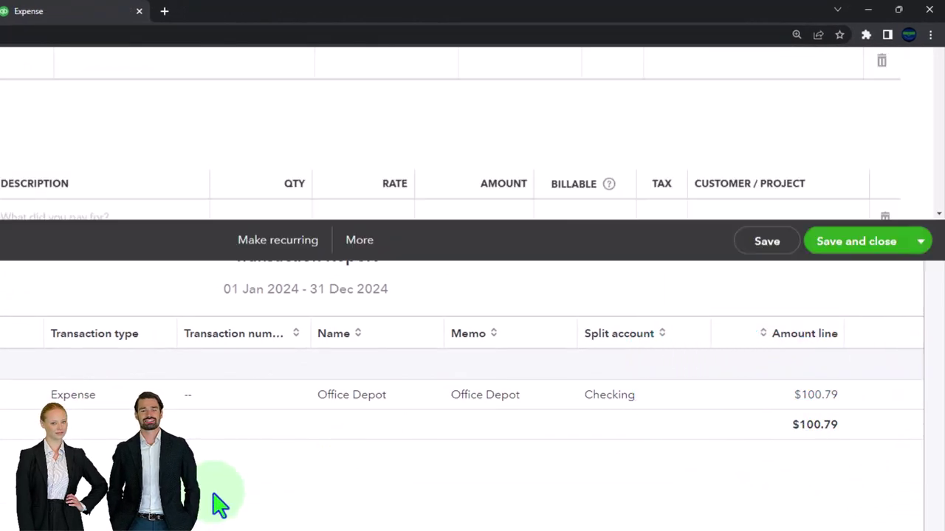
View the Recipts Practice.pdf attached to the Supplies expense and close the PDF
scroll(325, 369, down, 5)
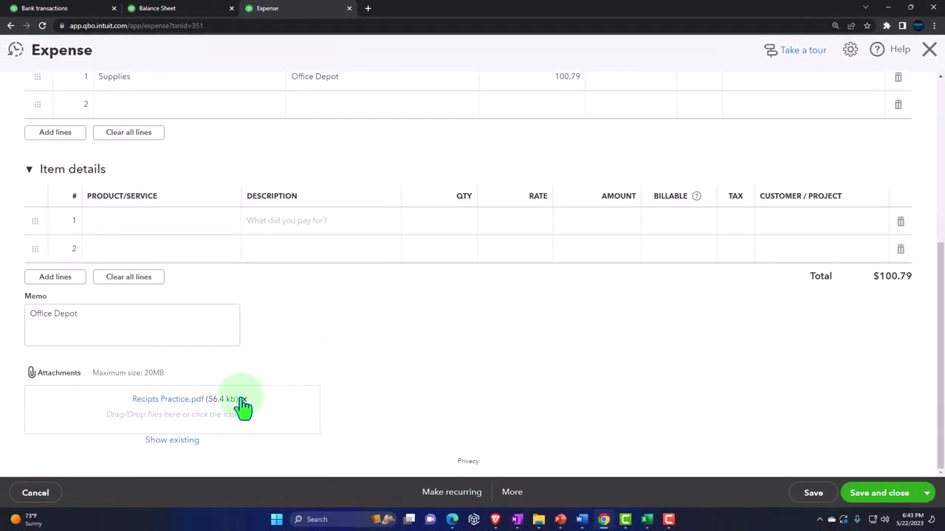
click(181, 404)
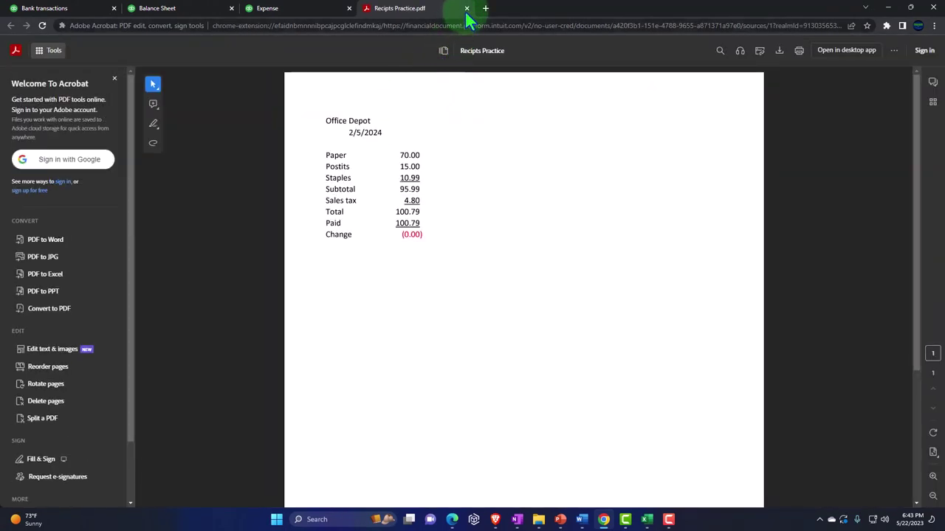
click(466, 8)
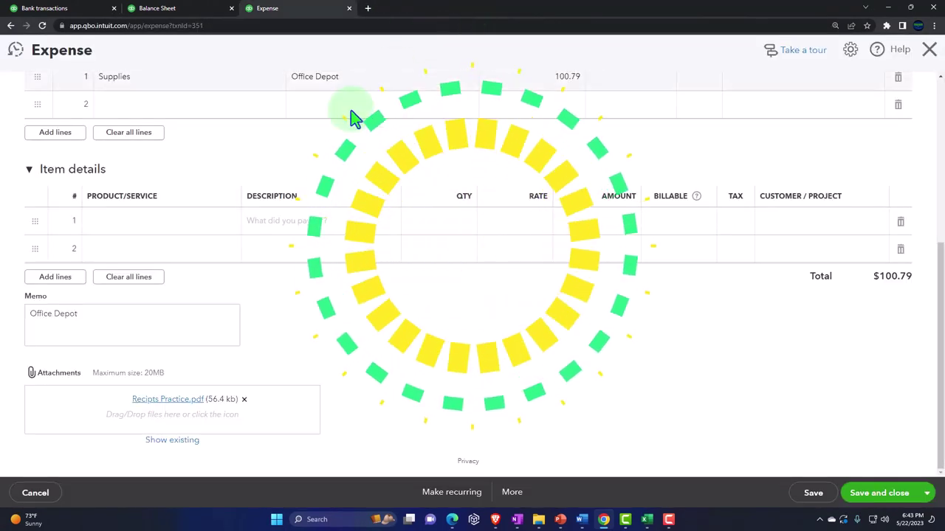
Close the Office Depot expense and return from the Transaction Report to the Profit and Loss report without saving
scroll(143, 274, up, 5)
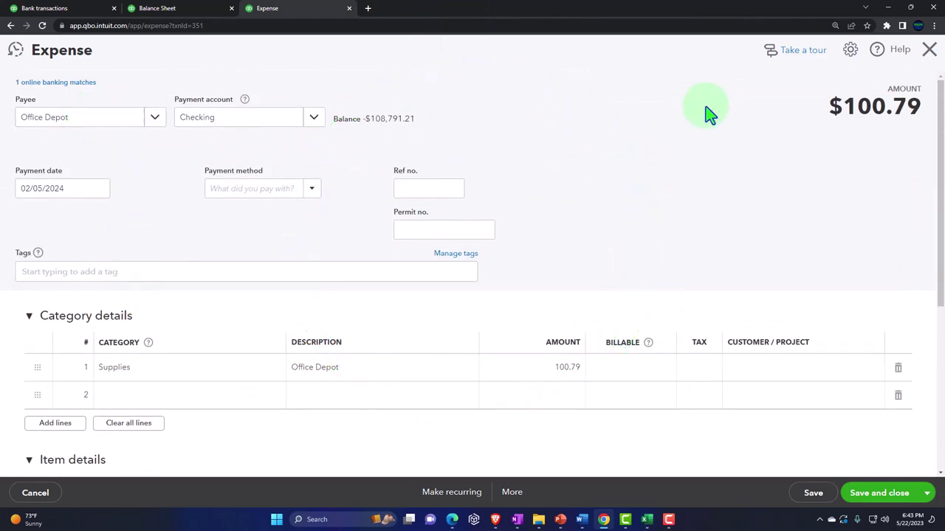
click(927, 61)
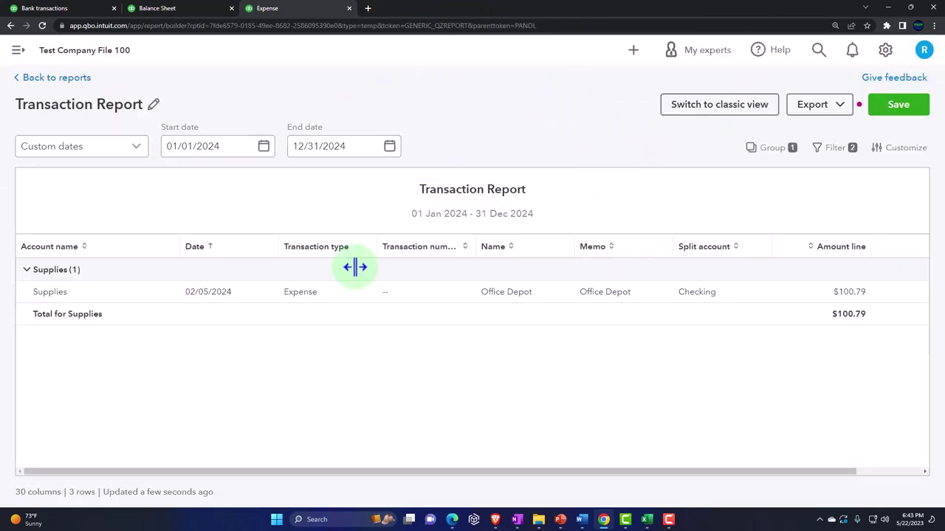
click(59, 78)
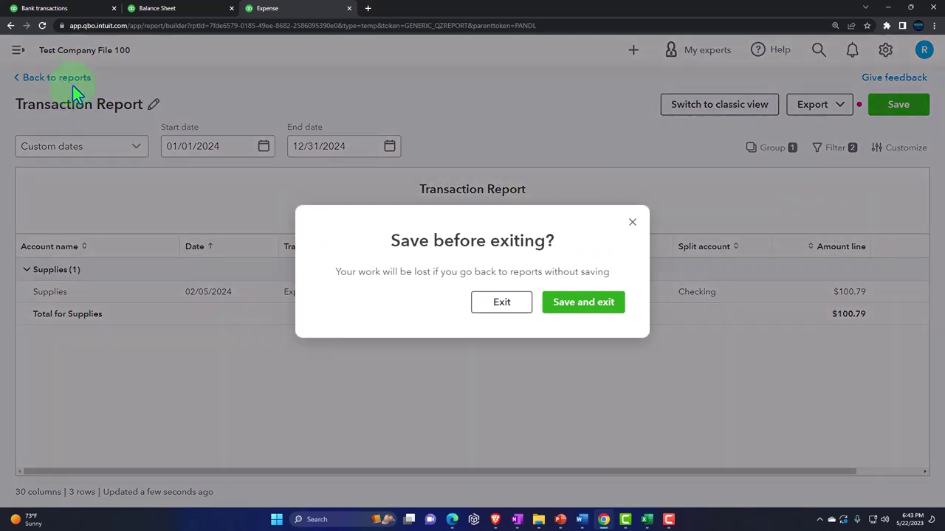
click(633, 223)
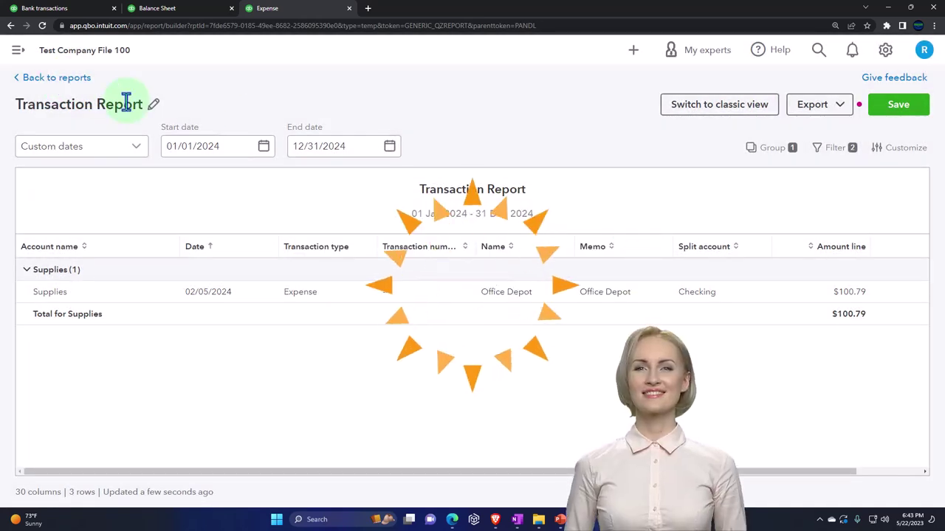
click(53, 79)
click(481, 304)
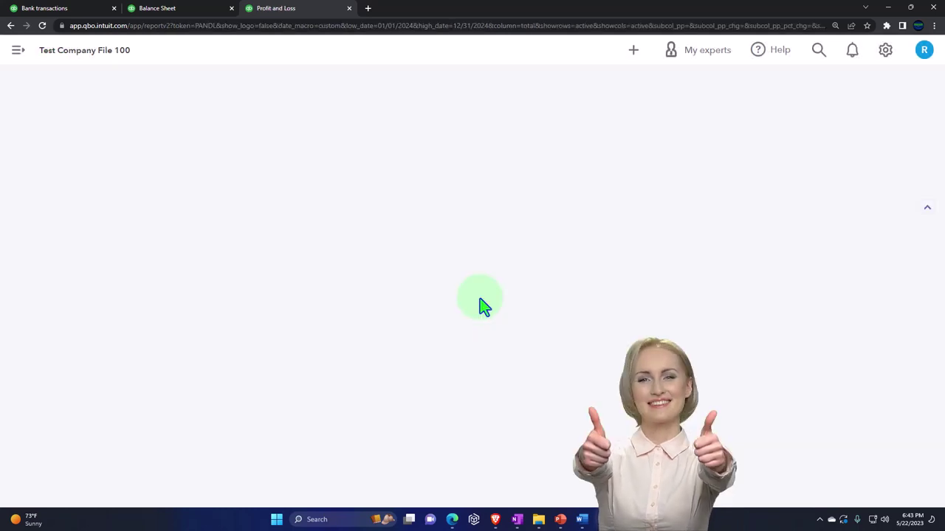
drag(468, 330, 465, 332)
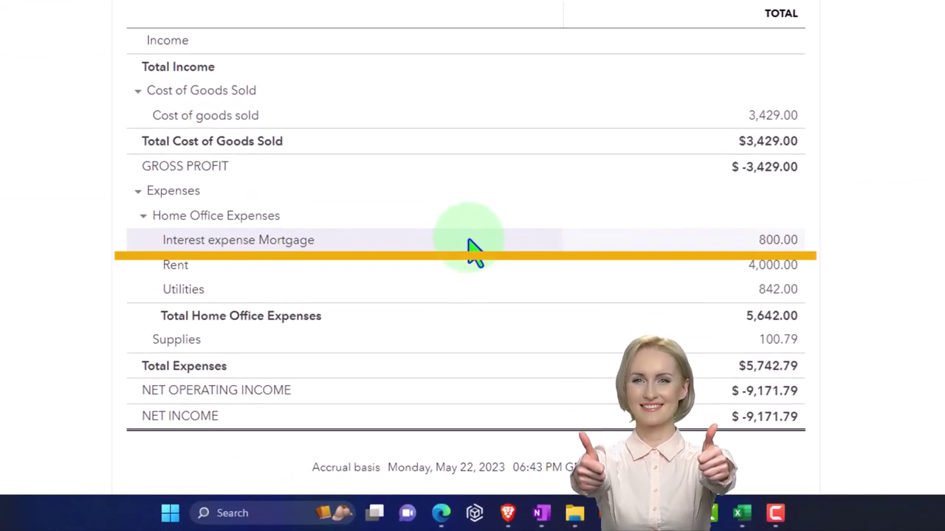
drag(464, 264, 468, 266)
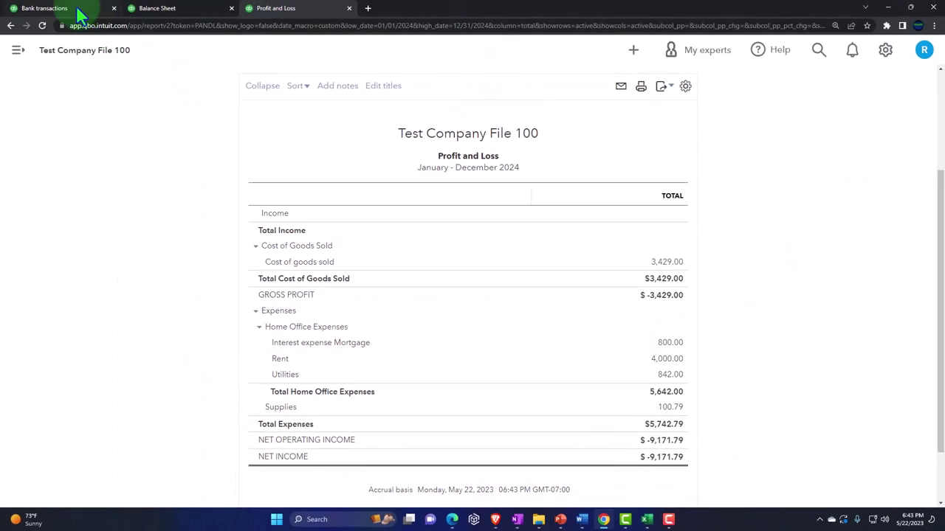
Return to the bank transactions, close the Explore pane and open the list of uploaded receipts
click(79, 15)
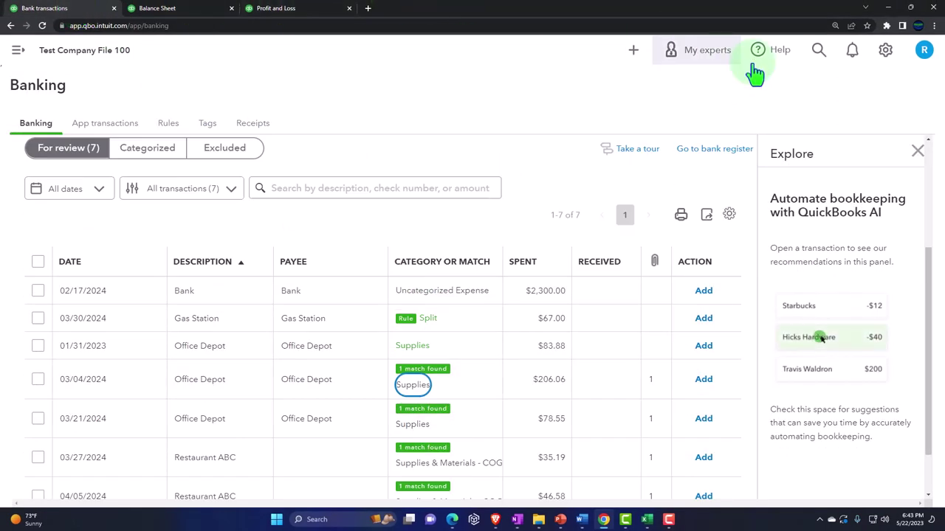
click(917, 153)
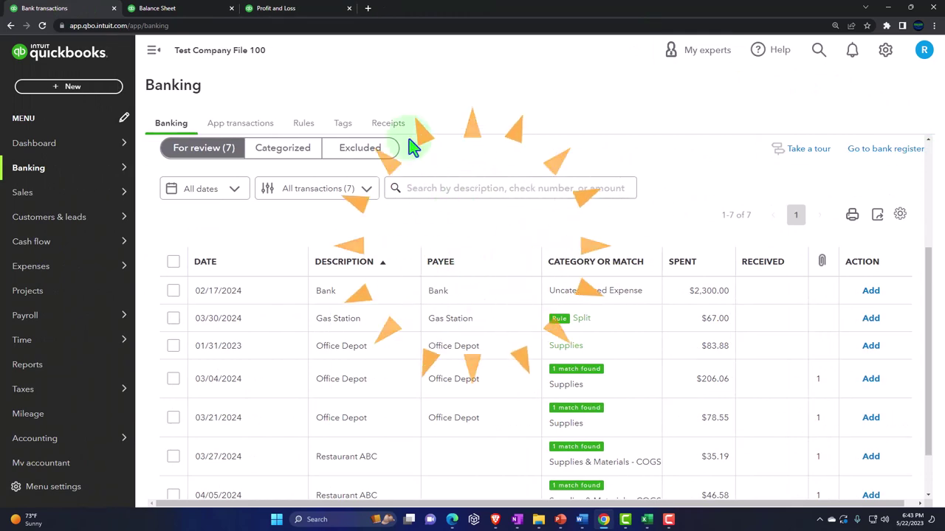
click(389, 126)
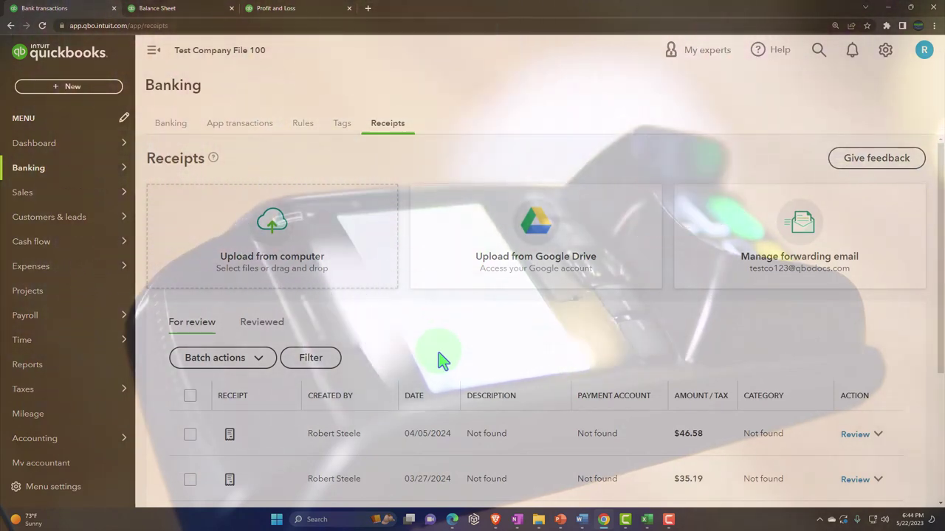
Open the 03/21/2024 Office Depot receipt of $78.55 for review
scroll(441, 360, down, 1)
scroll(442, 360, down, 1)
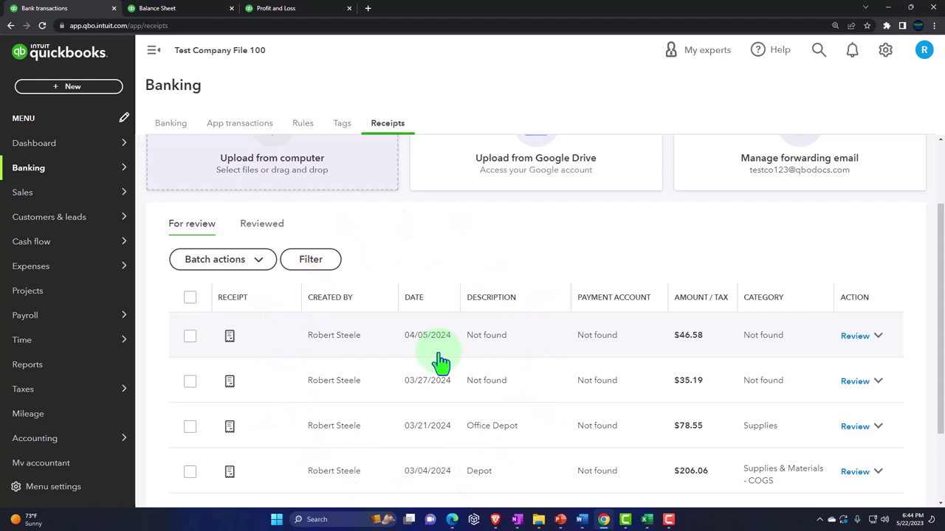
scroll(442, 360, down, 1)
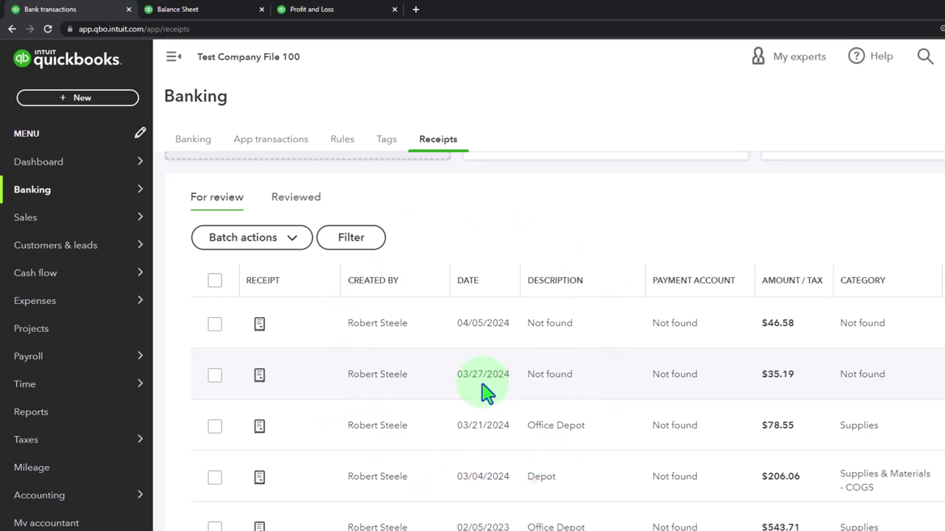
scroll(487, 395, down, 1)
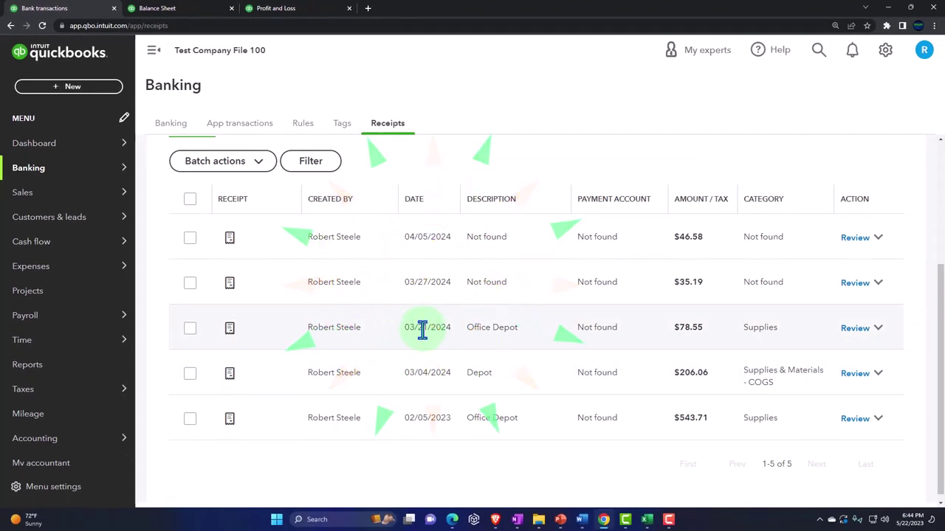
click(422, 330)
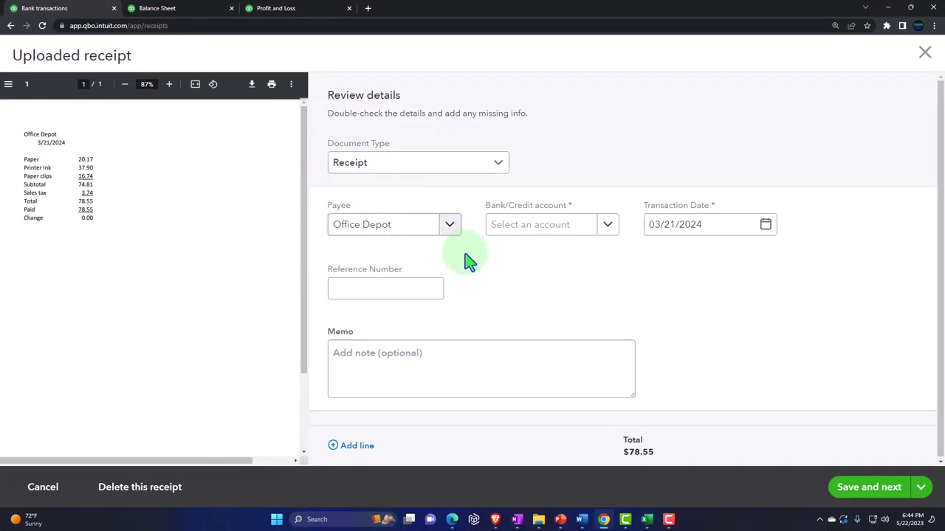
Set the receipt's bank/credit account to Checking, leaving the reference number and memo blank
click(606, 224)
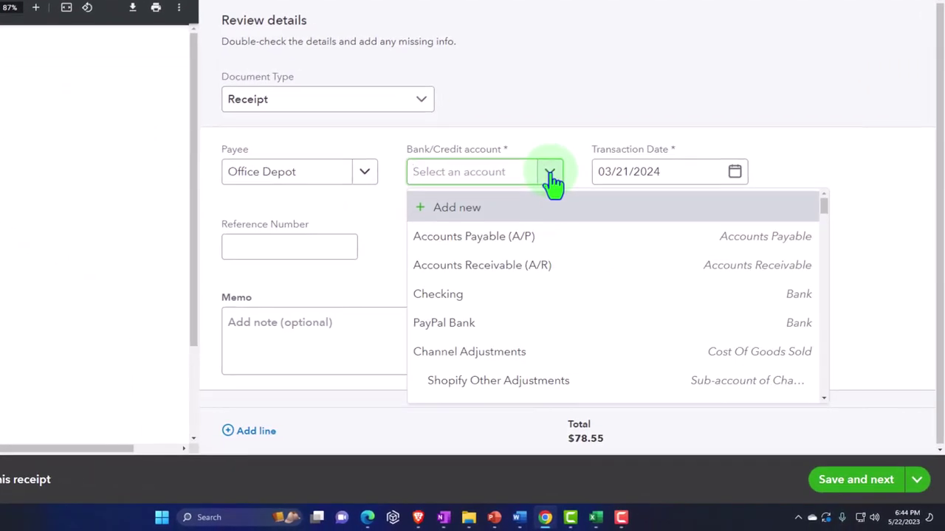
click(484, 296)
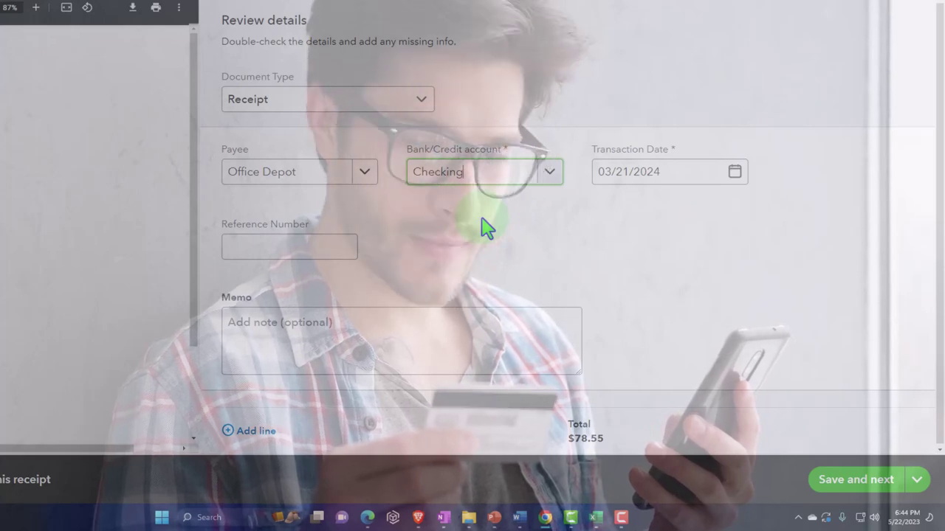
click(546, 222)
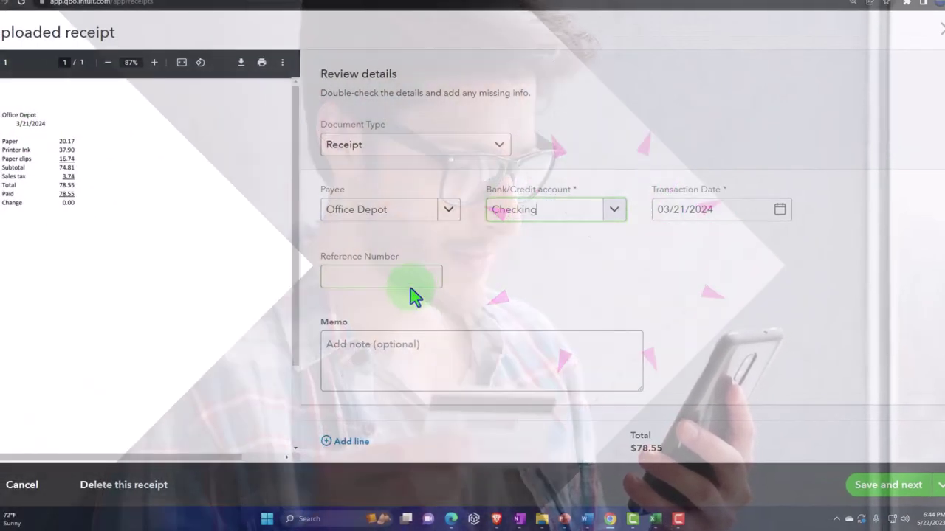
click(399, 277)
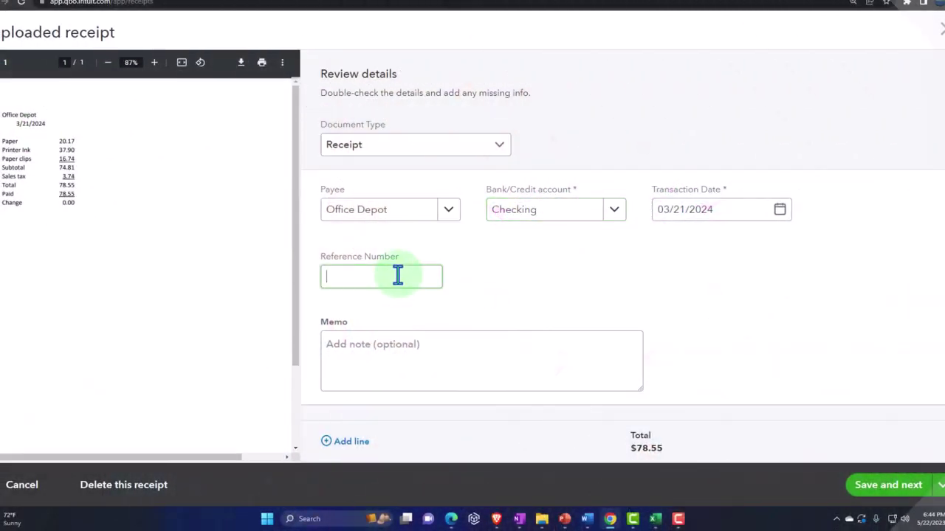
scroll(468, 279, down, 3)
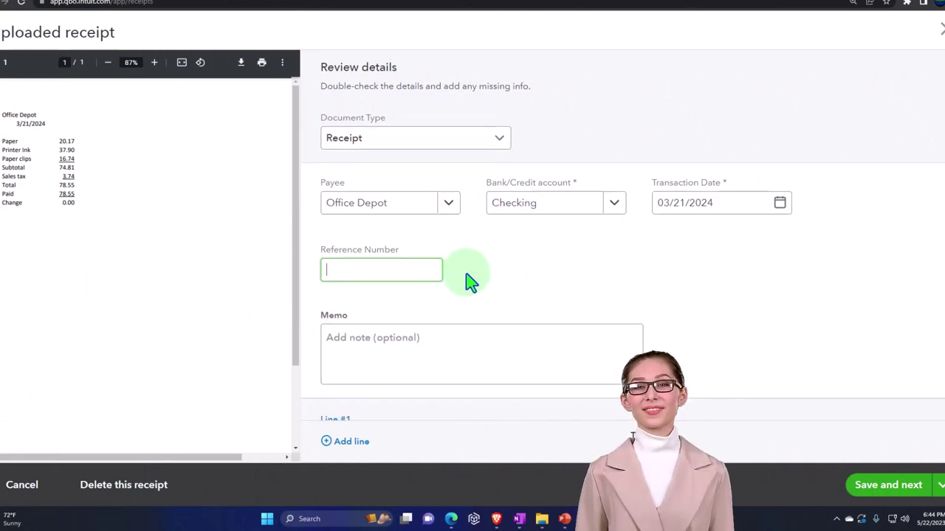
click(438, 255)
scroll(438, 255, down, 3)
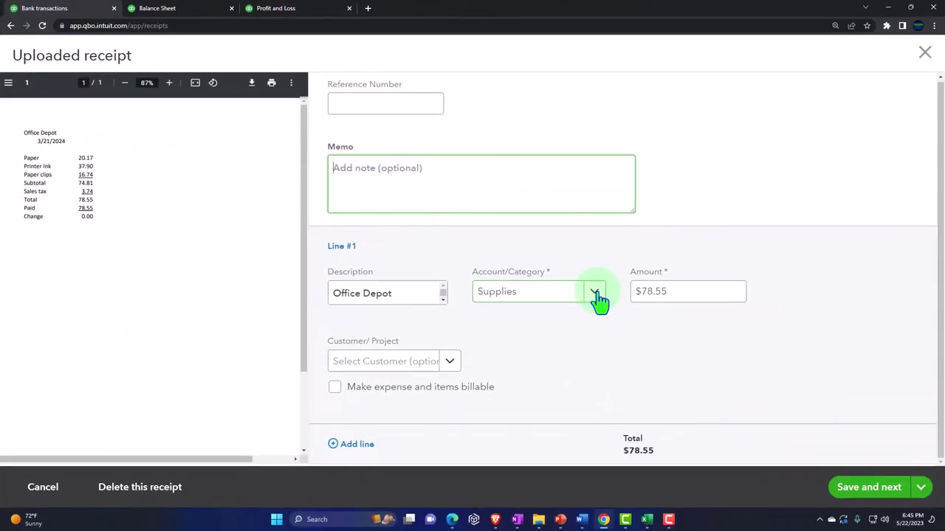
Keep Supplies as the category of line 1, assign the line to Customer 1 and make it billable
click(595, 294)
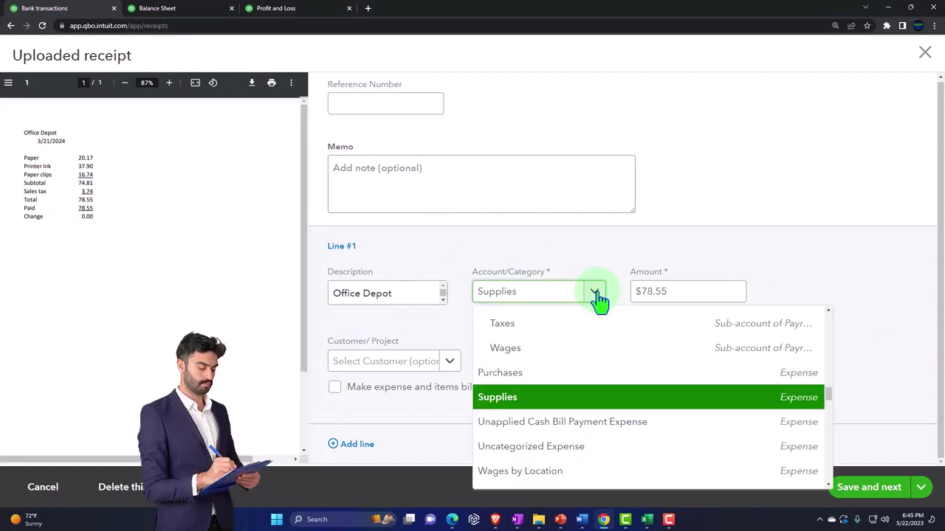
click(595, 297)
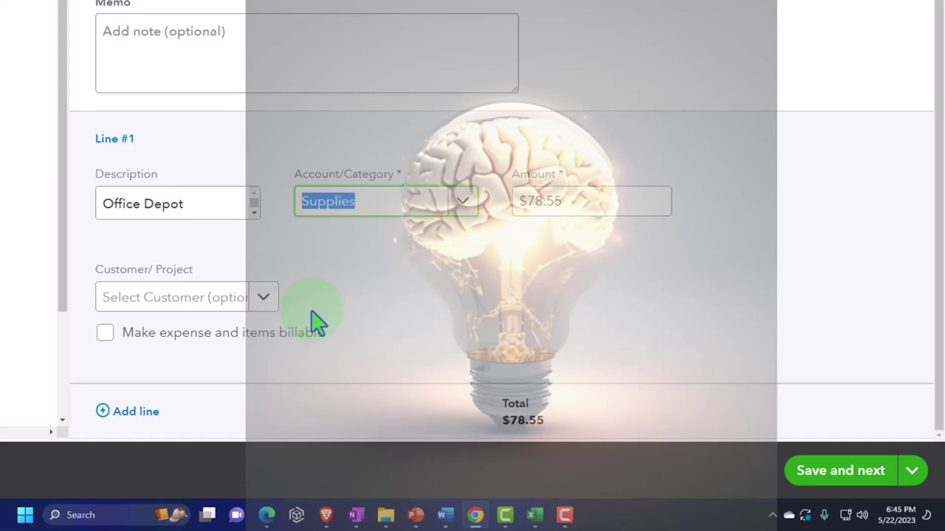
click(313, 316)
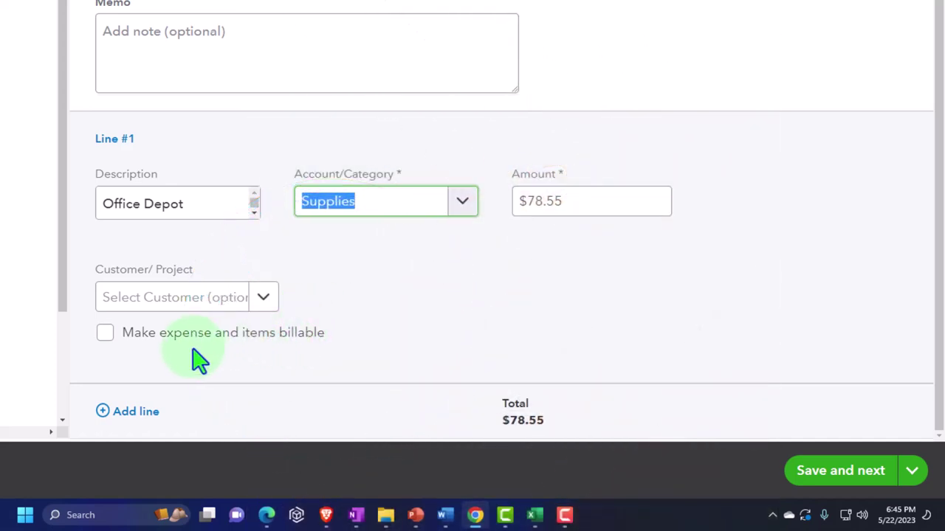
click(194, 345)
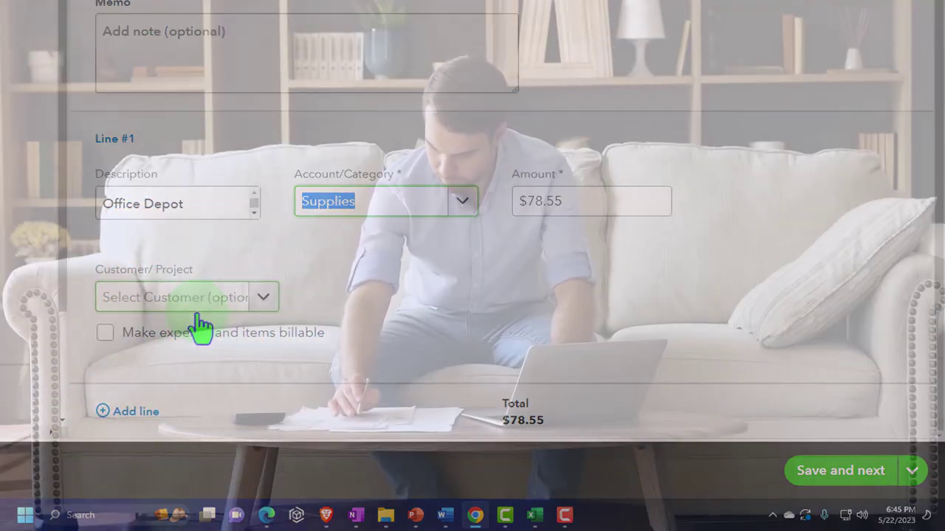
click(265, 301)
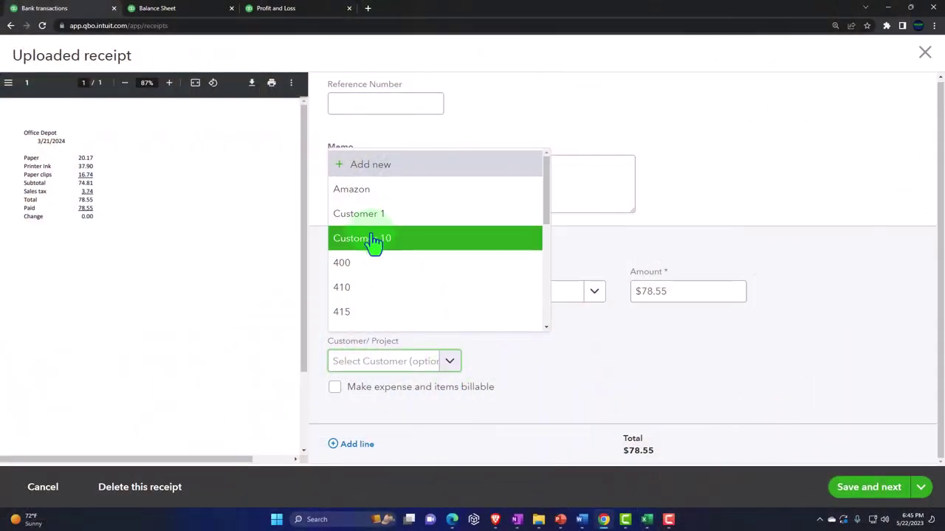
click(362, 213)
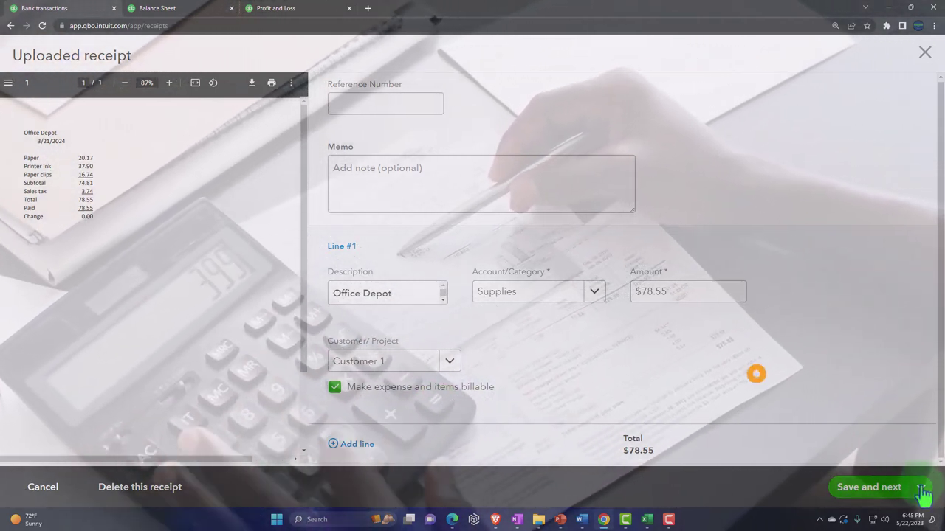
Save the receipt details, then look at the manual match search options and return to the draft expense
click(871, 489)
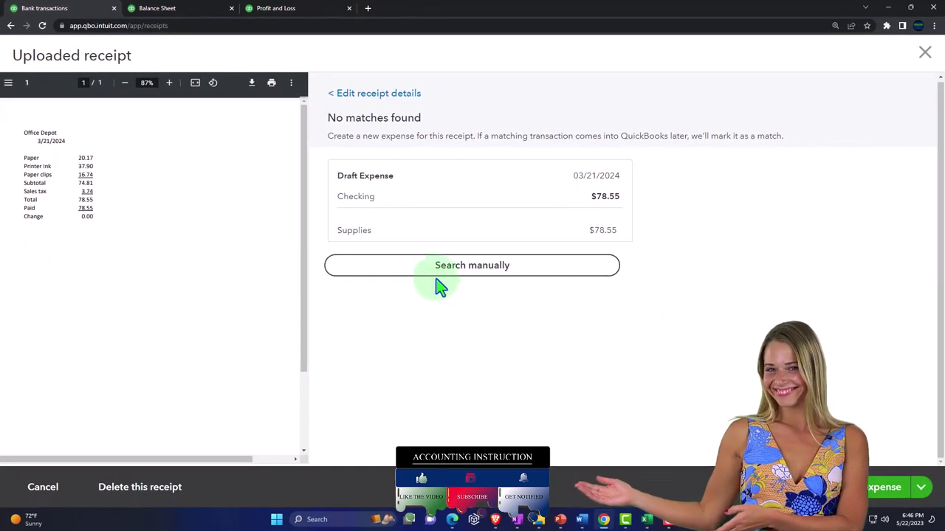
click(438, 271)
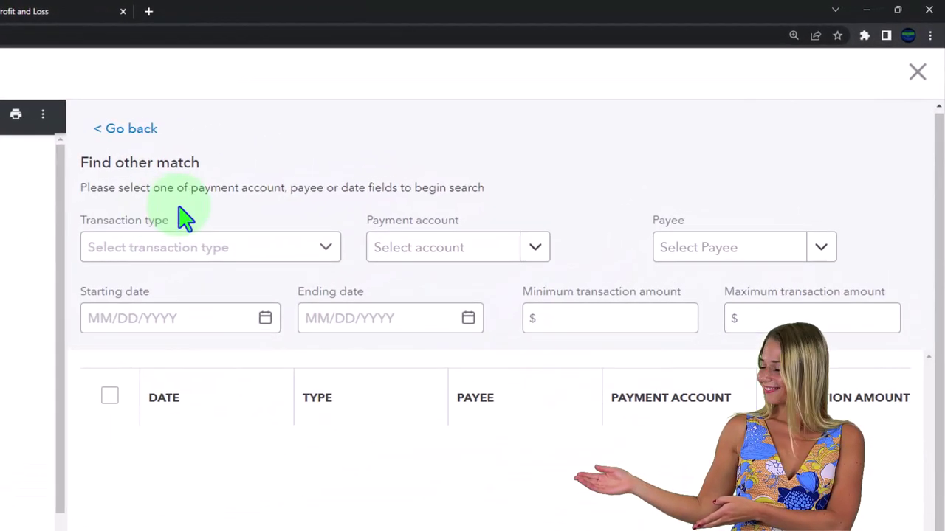
click(143, 133)
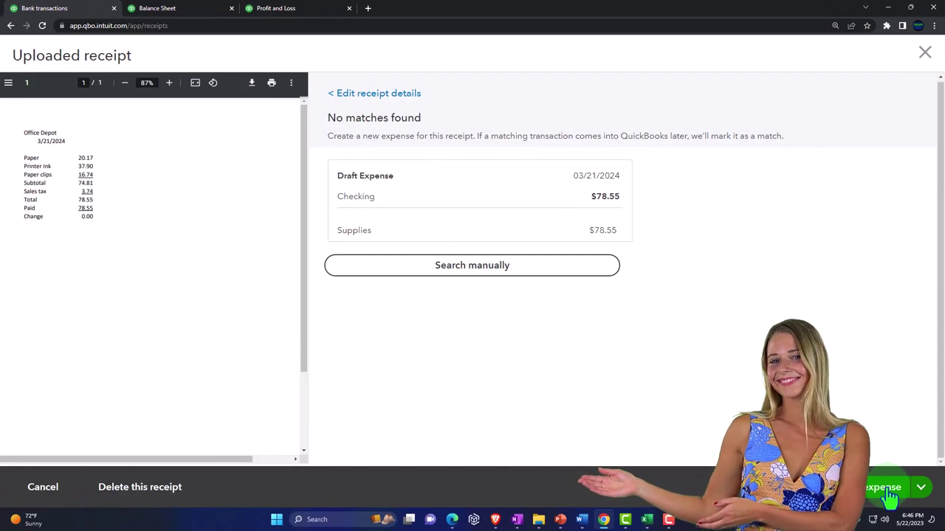
Create the $78.55 expense from the 03/21/2024 Office Depot receipt
click(886, 488)
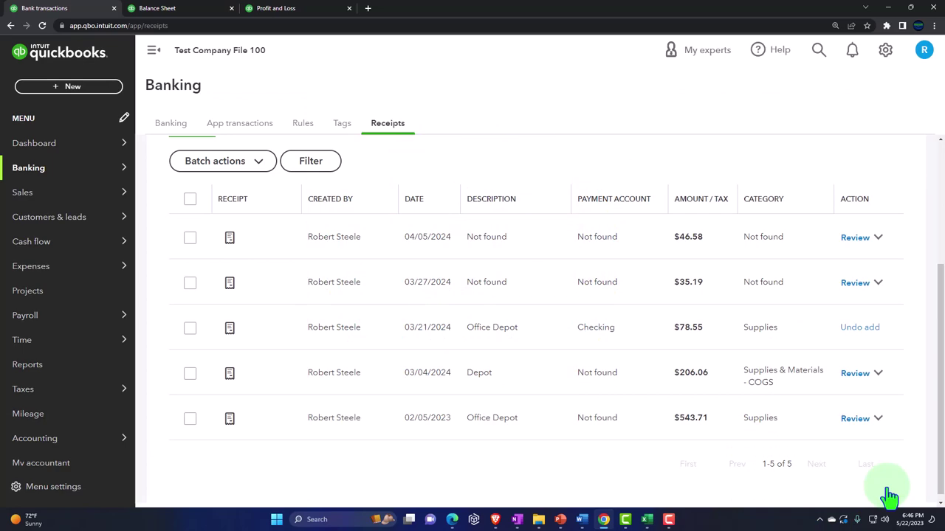
Start a new invoice and choose Customer 1 as its customer
click(84, 87)
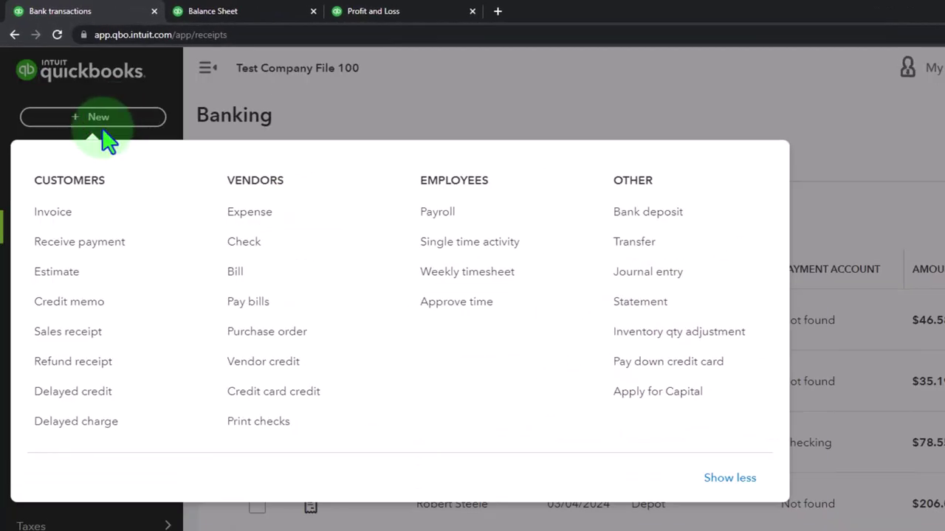
click(60, 213)
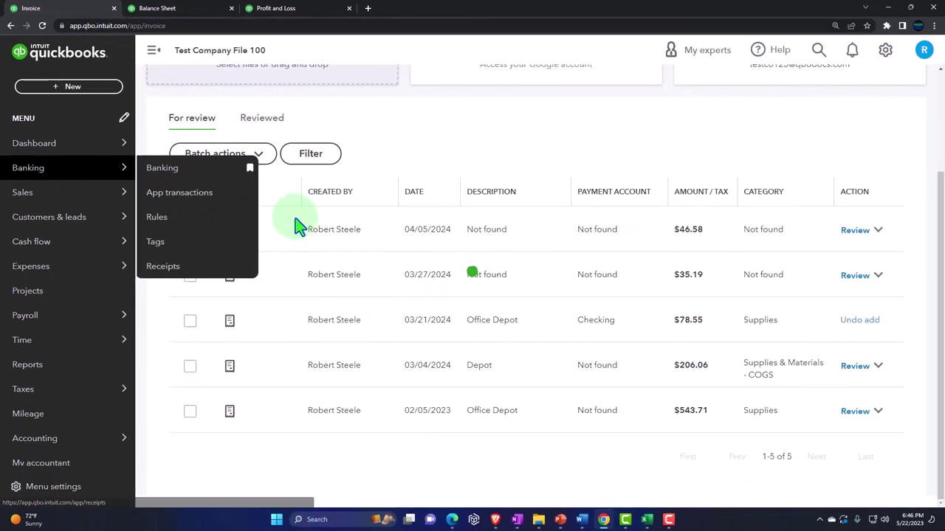
click(114, 118)
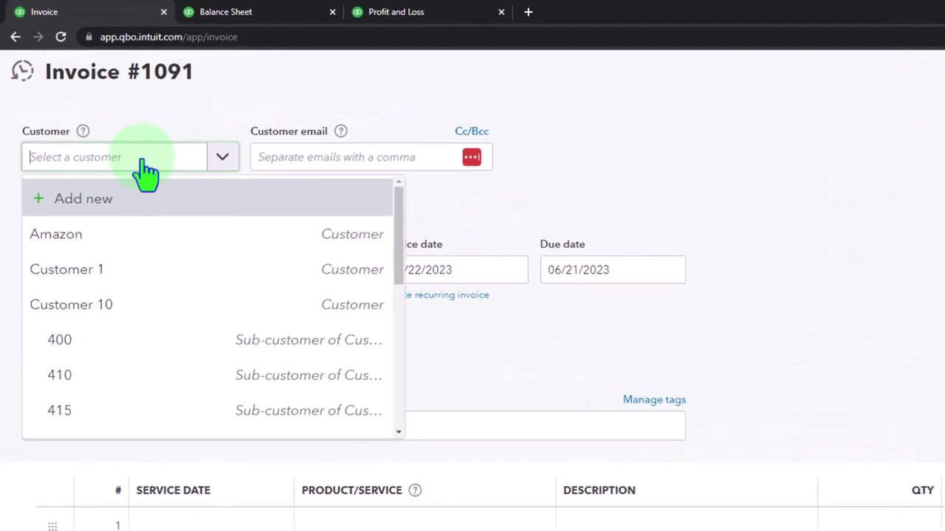
click(114, 271)
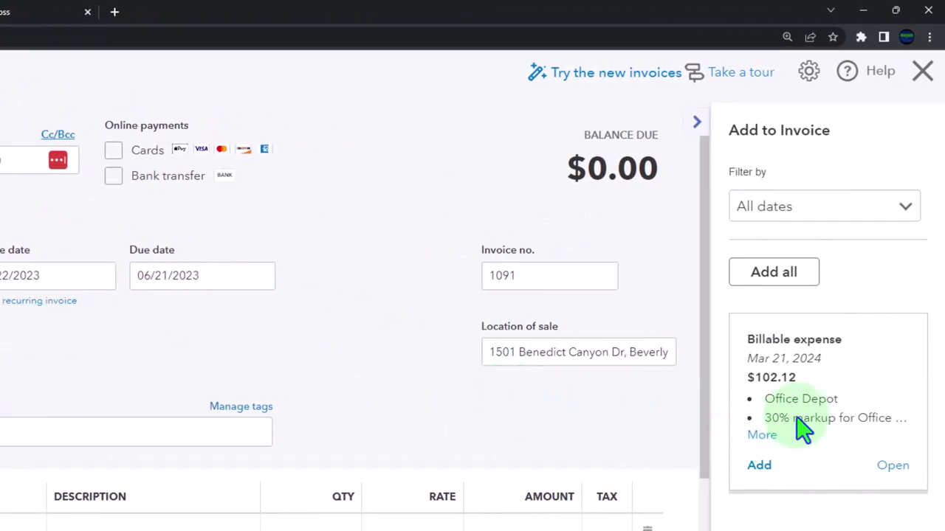
Add the Office Depot billable expense of Mar 21, 2024 to the Customer 1 invoice and leave the invoice without saving
click(786, 415)
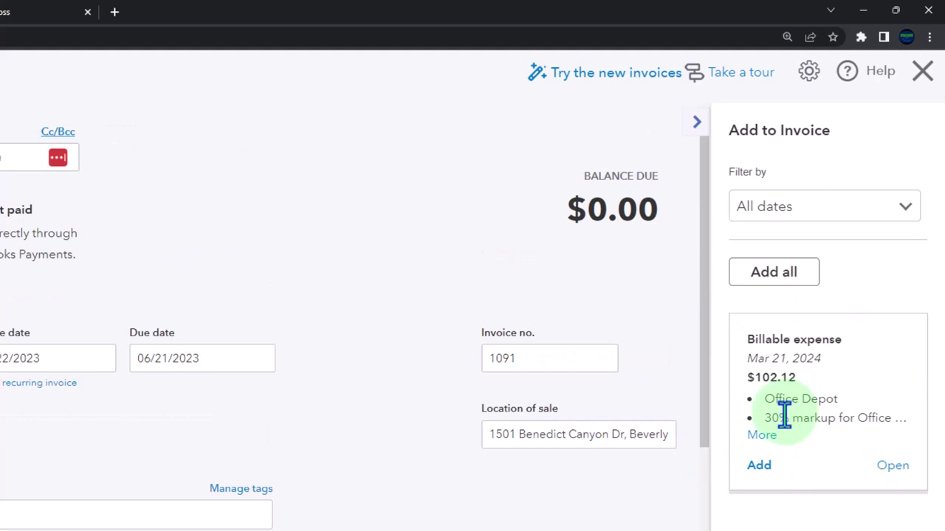
click(759, 465)
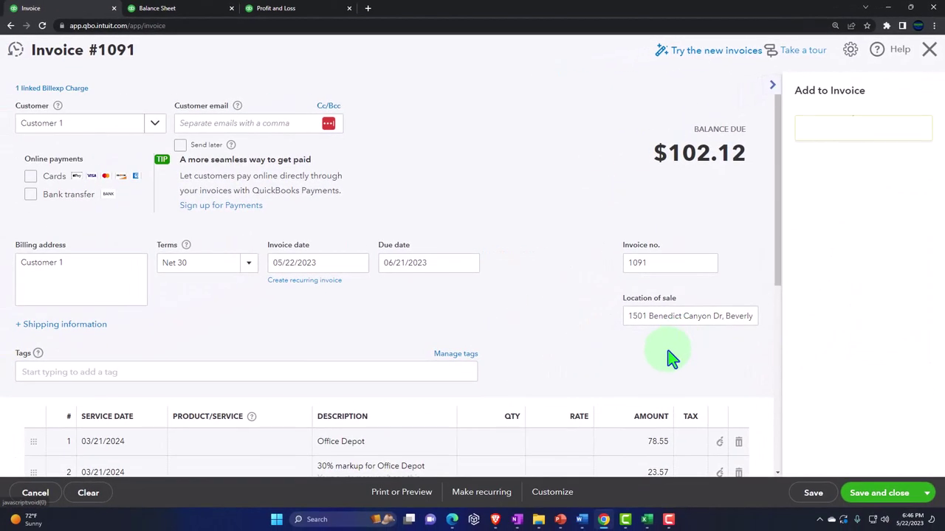
scroll(672, 358, down, 1)
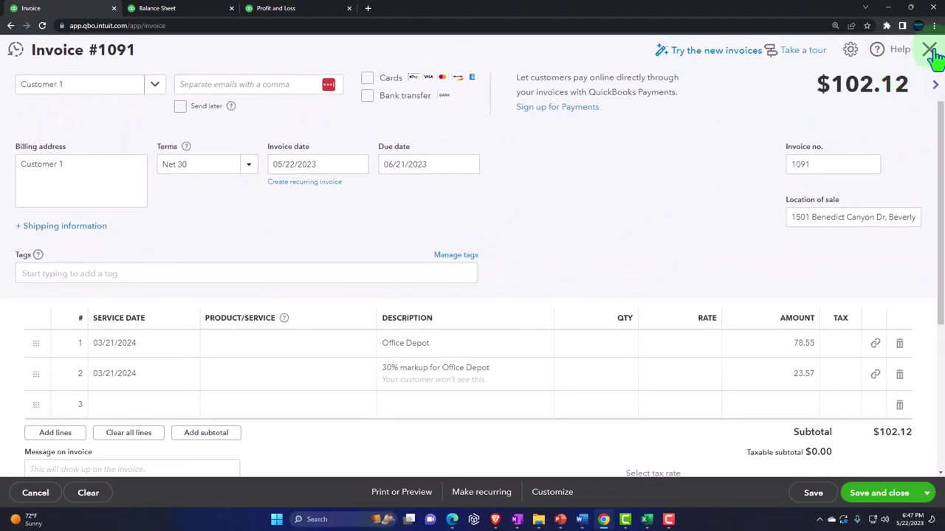
click(929, 51)
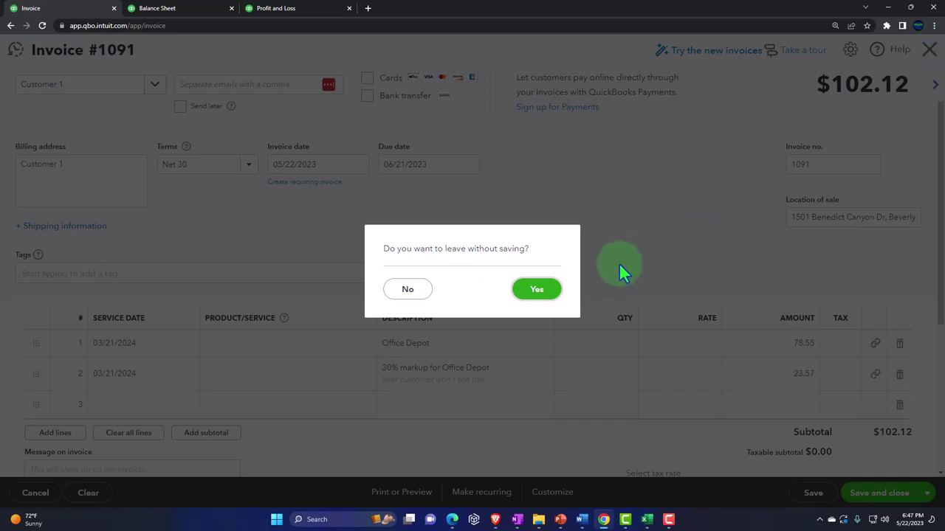
click(536, 289)
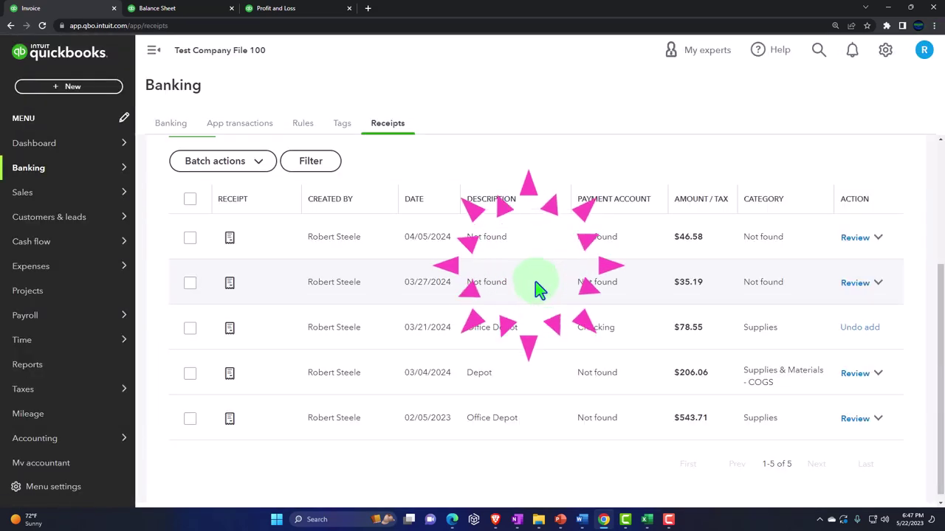
Look at a blank expense form and close it without entering anything
click(89, 87)
click(243, 129)
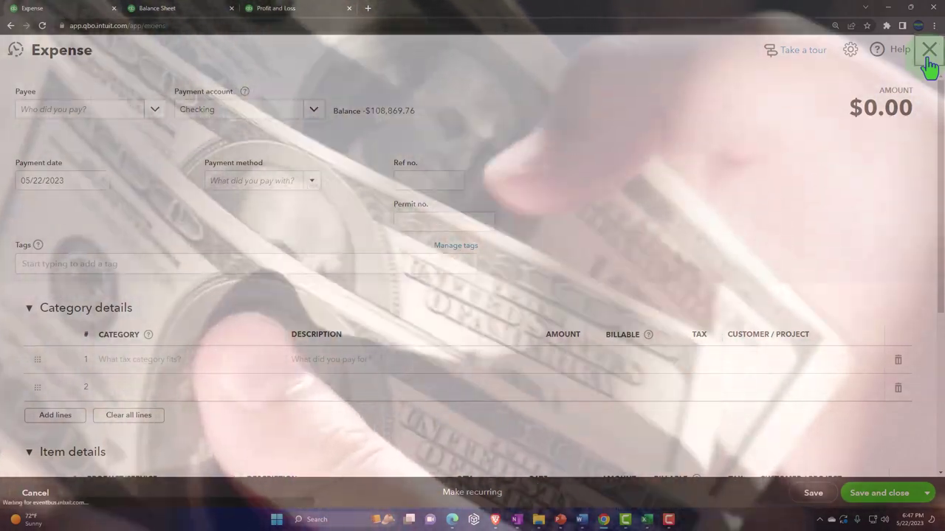
click(927, 59)
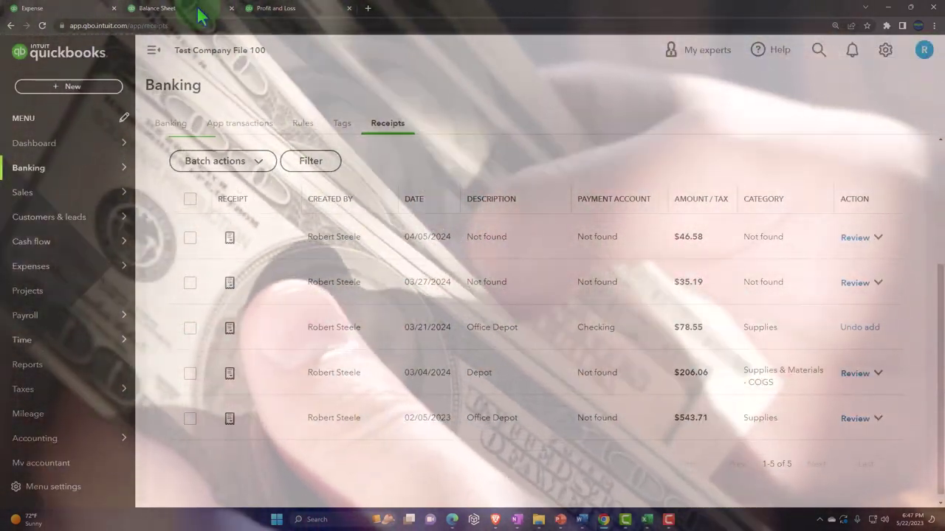
Rerun the Balance Sheet report for 01/01/2024 to 12/31/2024 and examine the Checking balance
click(197, 8)
scroll(336, 218, up, 3)
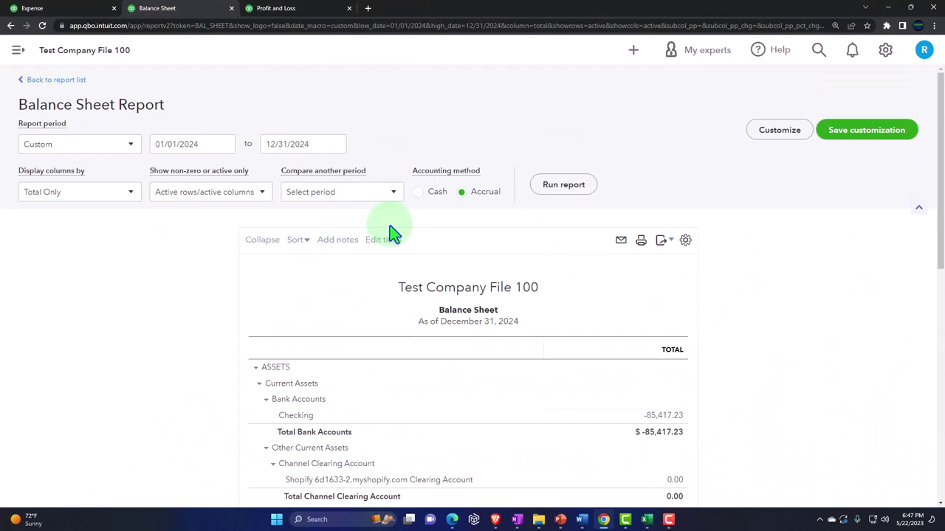
click(561, 193)
scroll(647, 307, down, 2)
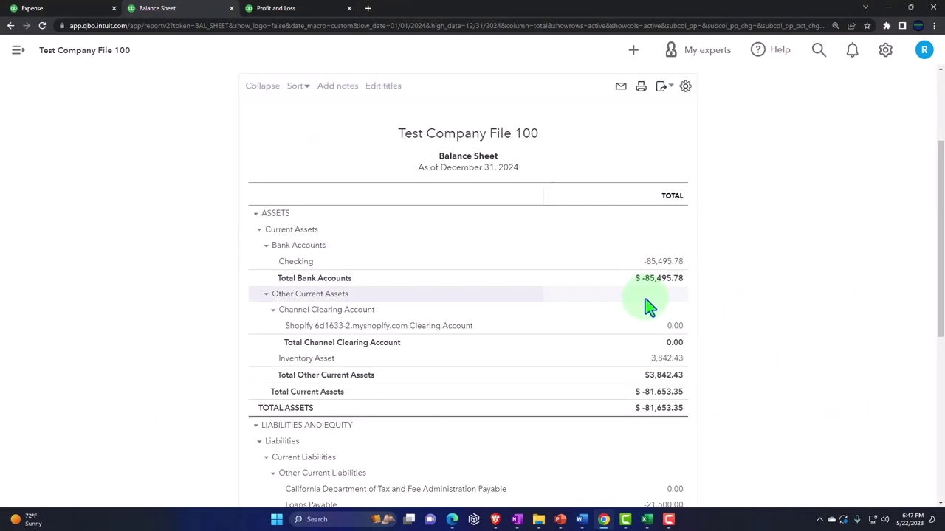
Open the transaction report behind the Checking balance and locate the 03/21/2024 Office Depot expense
click(660, 263)
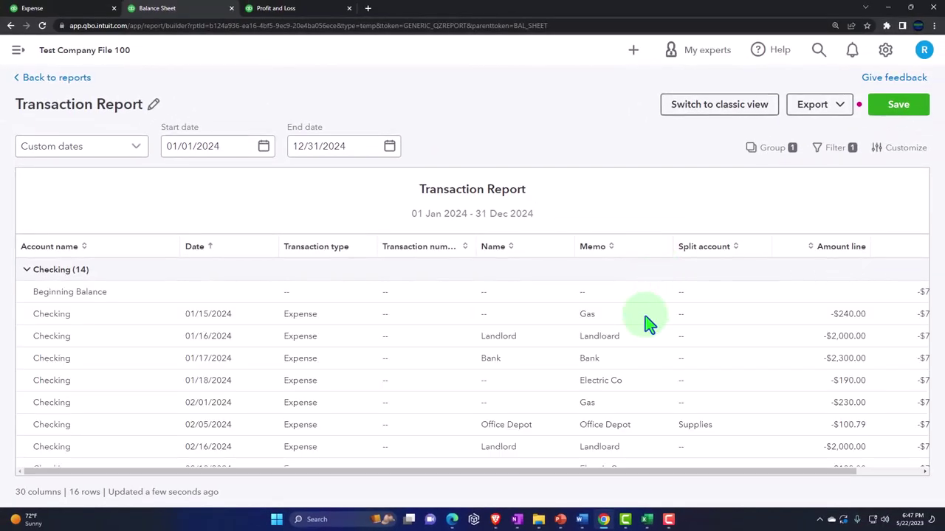
key(ctrl+minus)
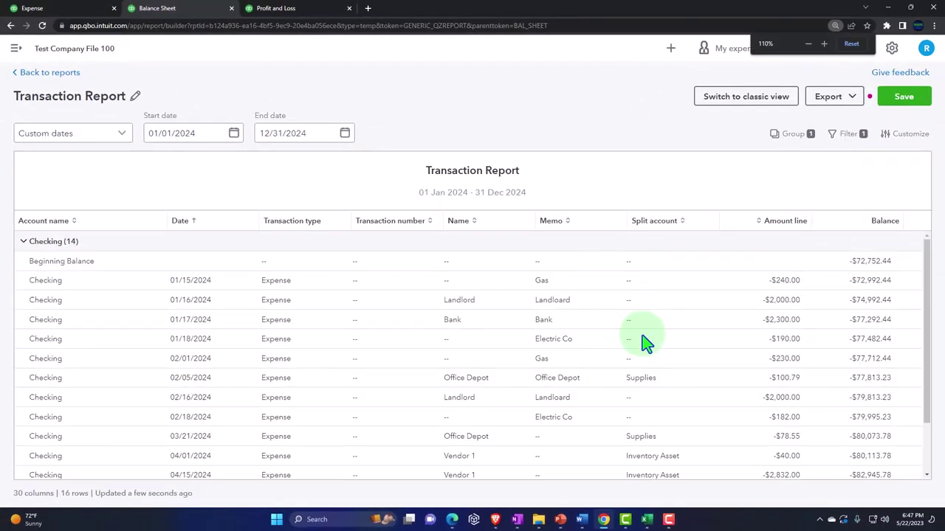
scroll(643, 341, down, 2)
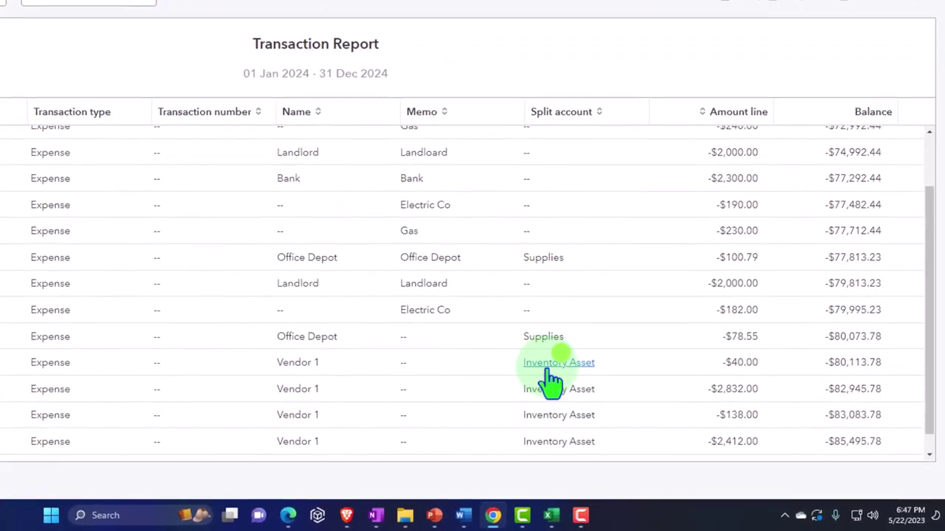
click(550, 370)
scroll(550, 378, down, 1)
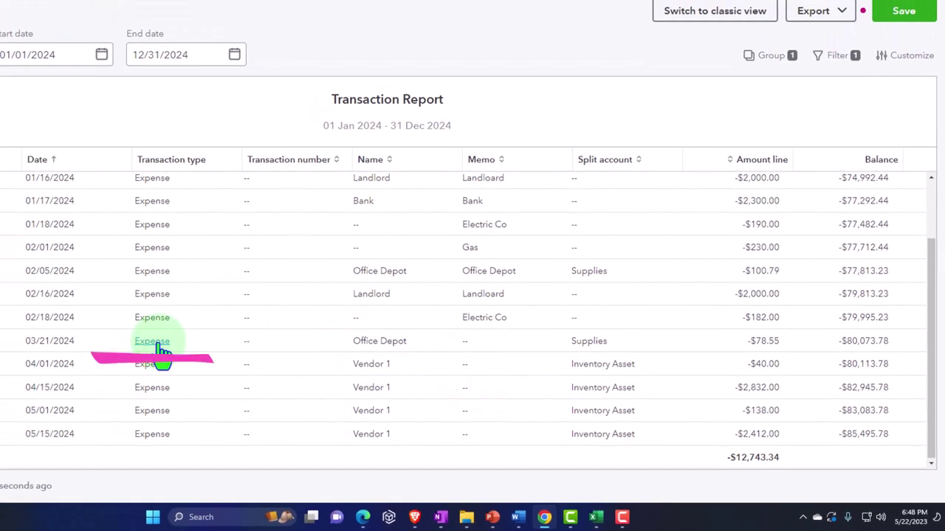
Check the 03/21/2024 Office Depot expense and its attached receipt PDF, and return to the Balance Sheet without saving the transaction report
click(158, 343)
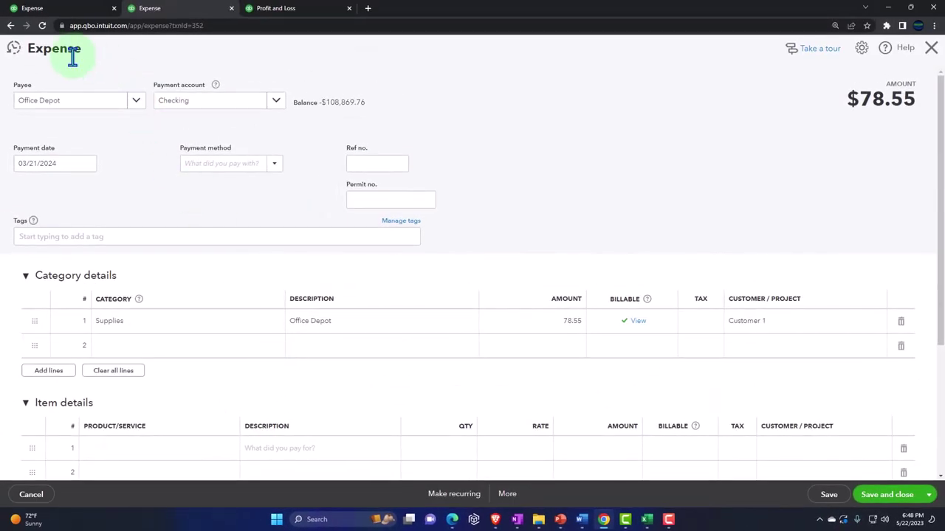
scroll(199, 255, down, 4)
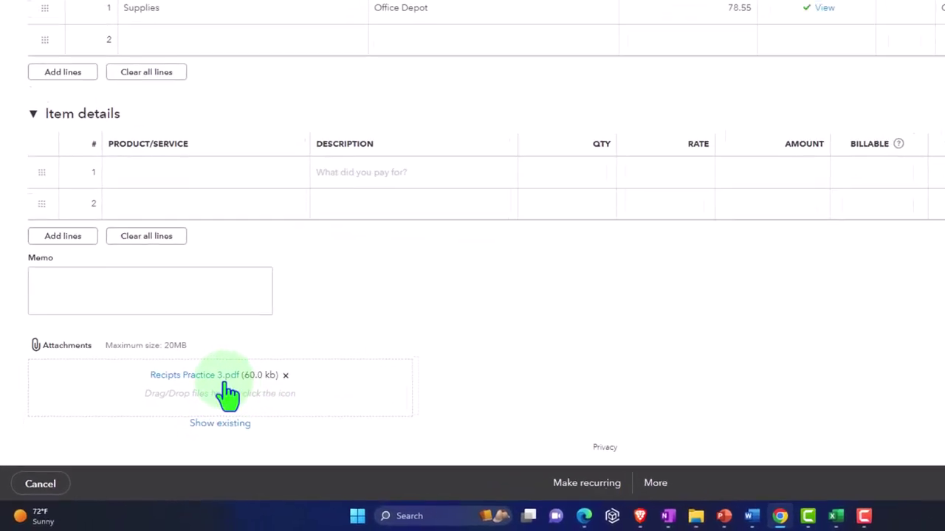
click(224, 378)
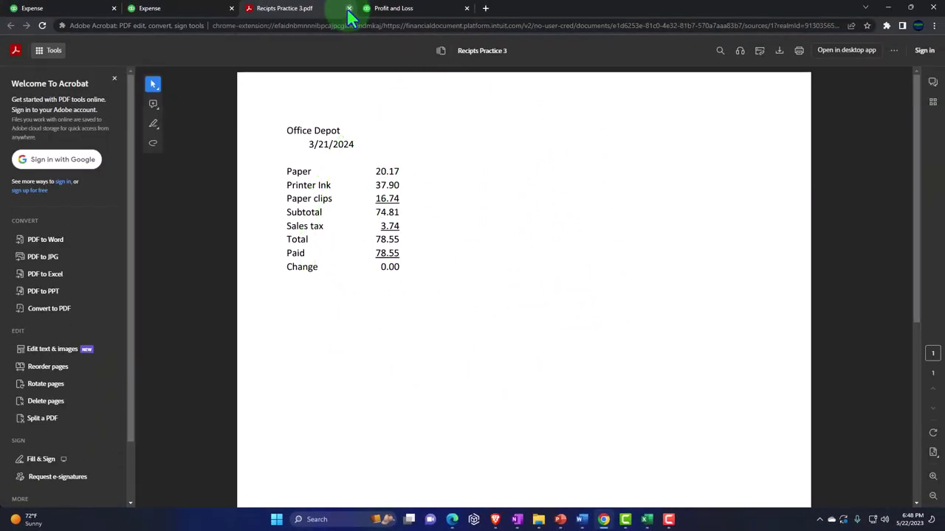
click(349, 15)
scroll(226, 222, up, 5)
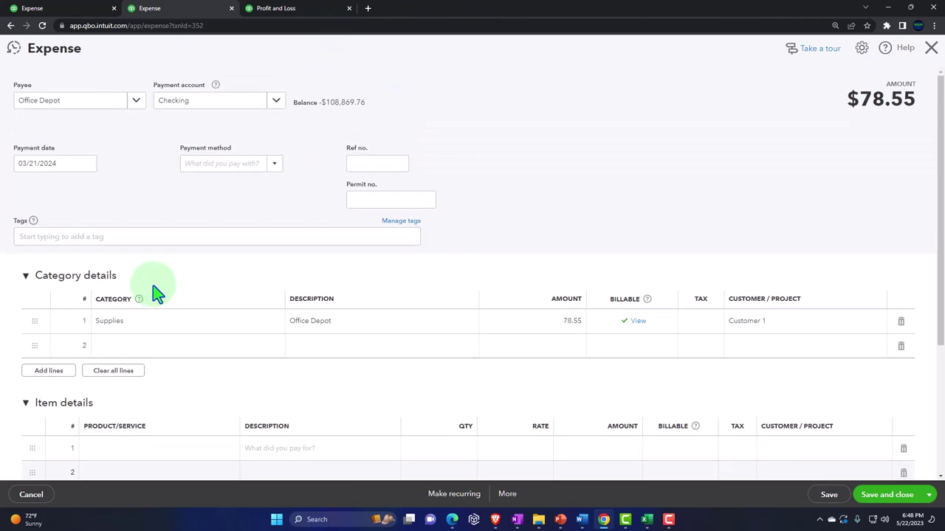
click(927, 59)
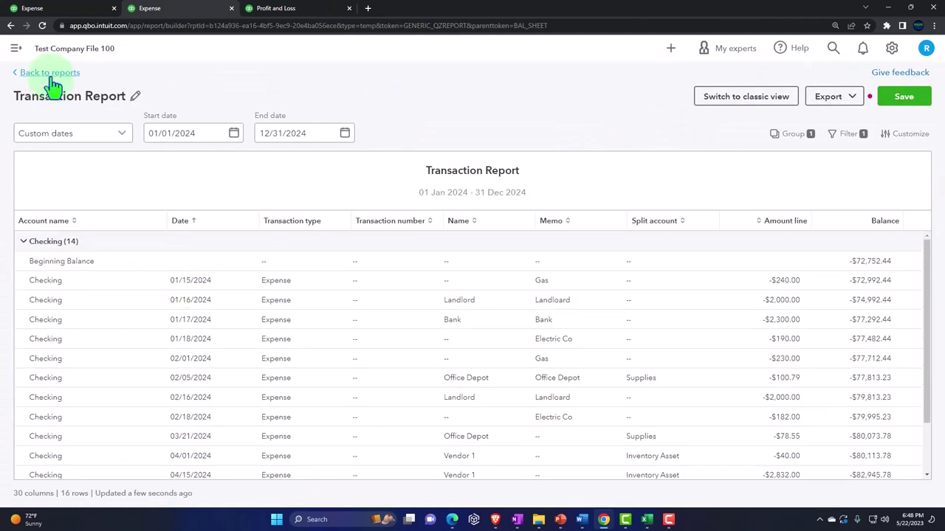
click(51, 73)
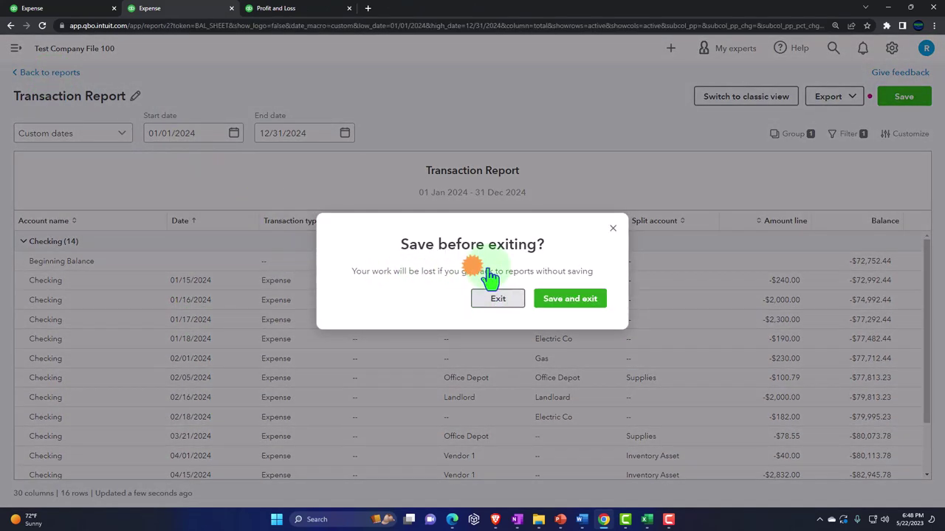
click(496, 297)
Rerun the 2024 Profit and Loss report and examine the Supplies line under Expenses
click(295, 10)
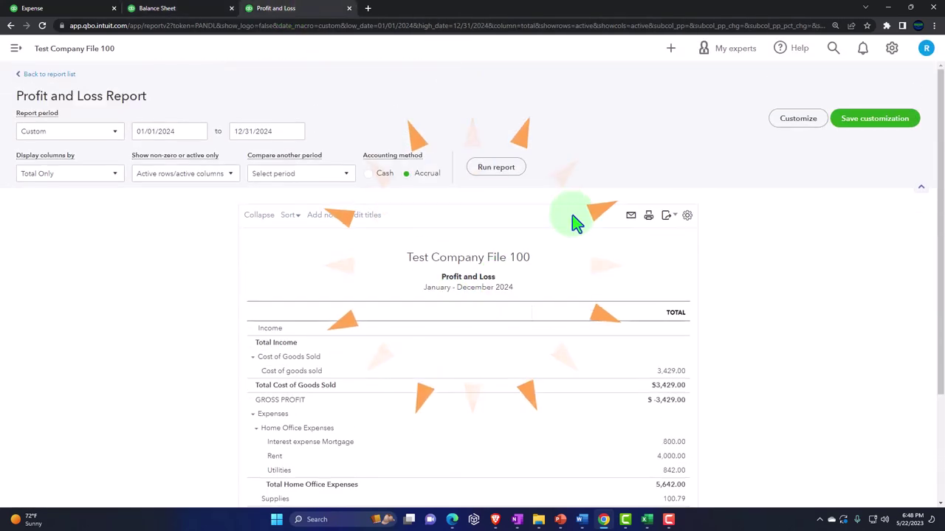
scroll(531, 354, down, 3)
key(ctrl+plus)
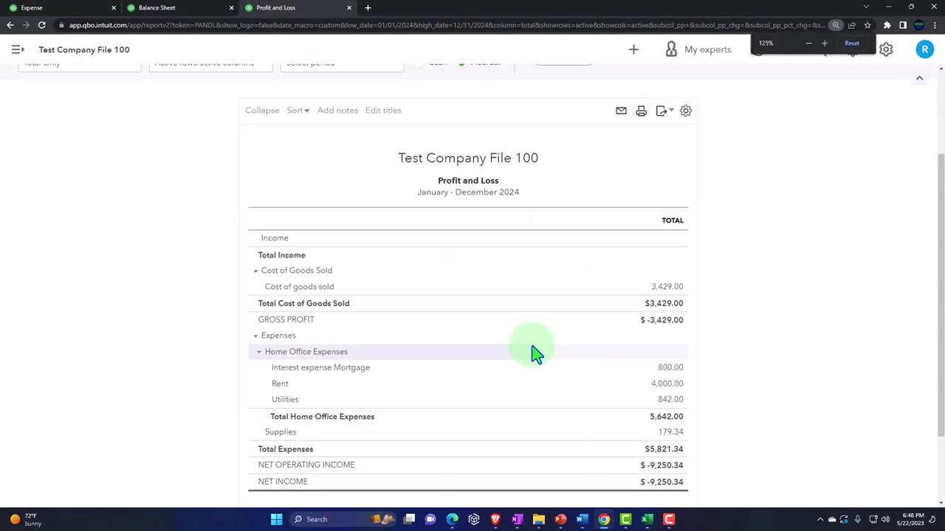
scroll(539, 340, down, 2)
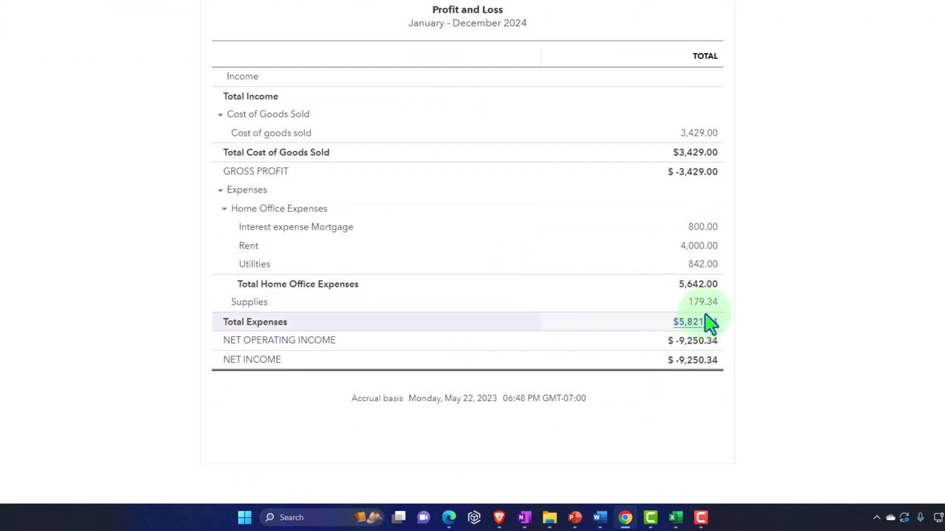
Review the transactions behind the Supplies total and return to the Profit and Loss without saving the transaction report
click(705, 304)
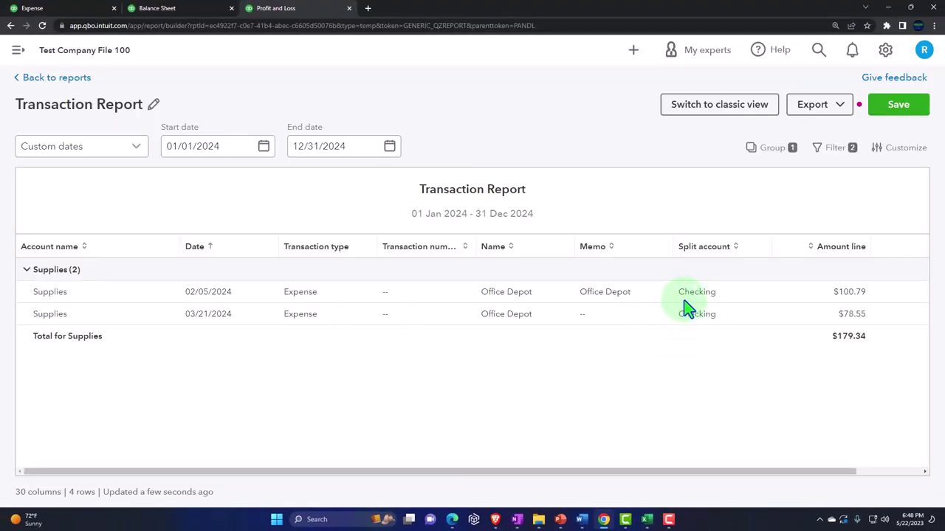
click(686, 316)
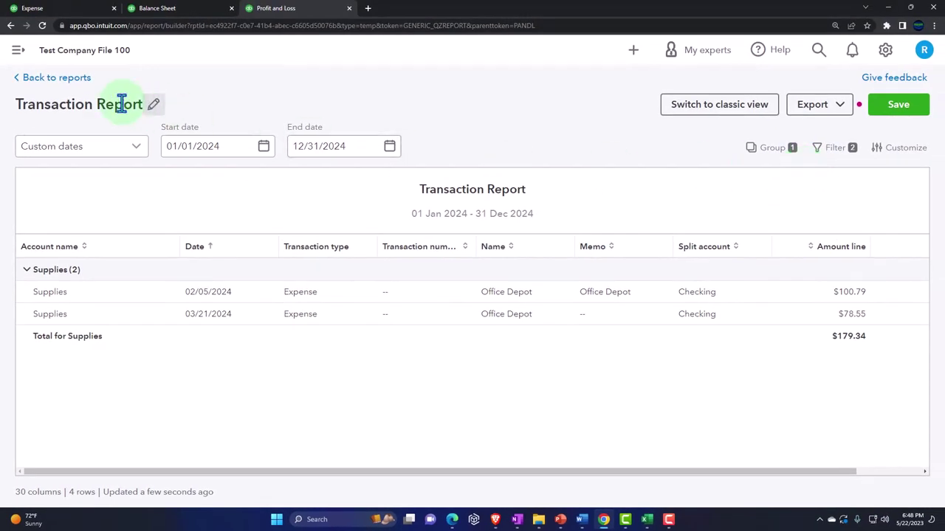
click(74, 79)
click(490, 304)
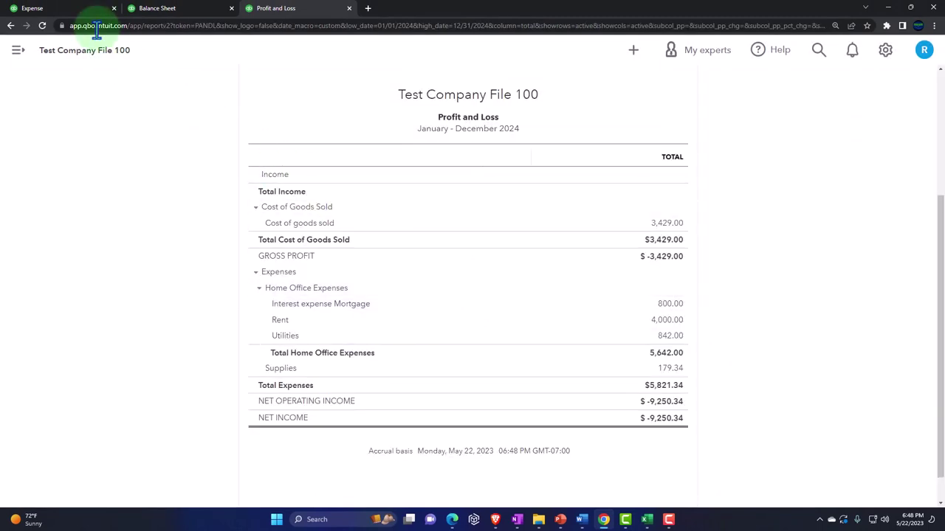
Go back to the Checking bank feed and examine the match suggested for the 03/21/2024 Office Depot transaction
click(83, 10)
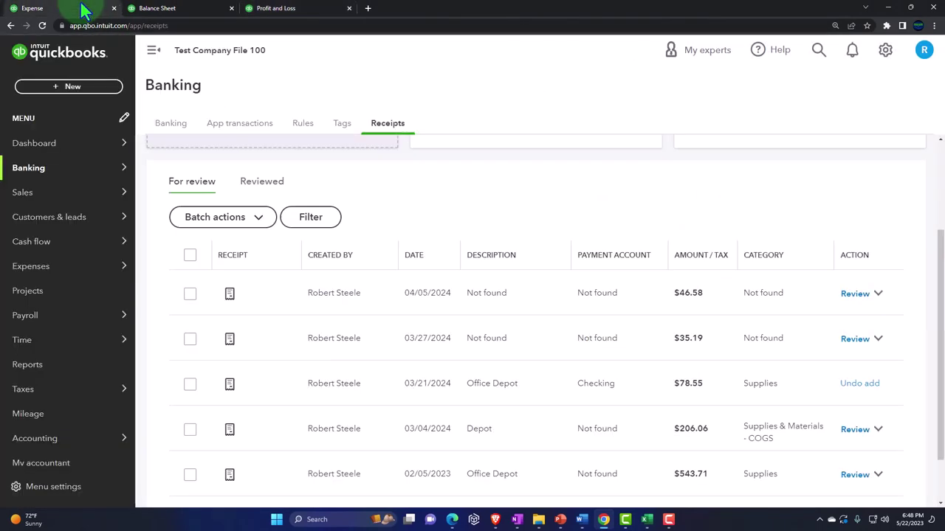
click(171, 127)
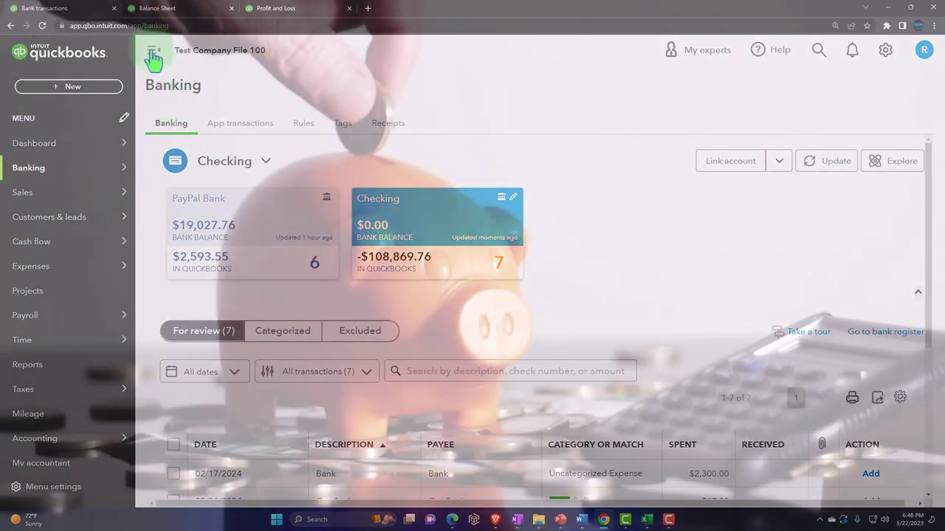
click(153, 49)
scroll(239, 249, down, 1)
scroll(240, 249, down, 3)
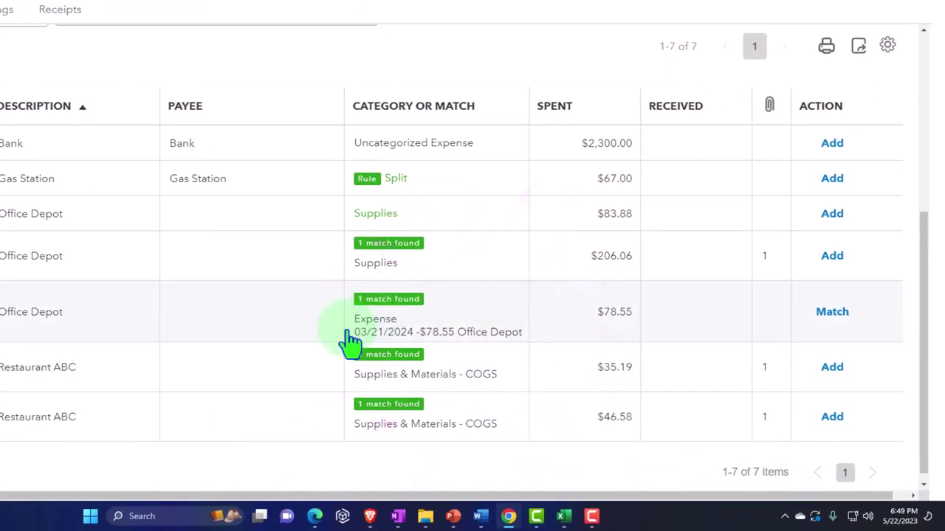
Expand the 03/27/2024 Restaurant ABC transaction of $35.19 and examine its categorization details and attached receipt
click(261, 379)
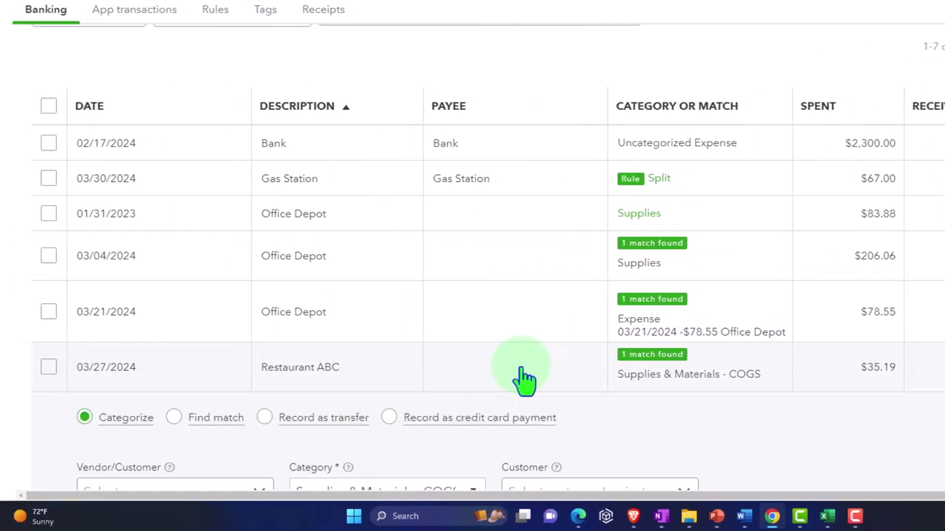
scroll(525, 378, down, 5)
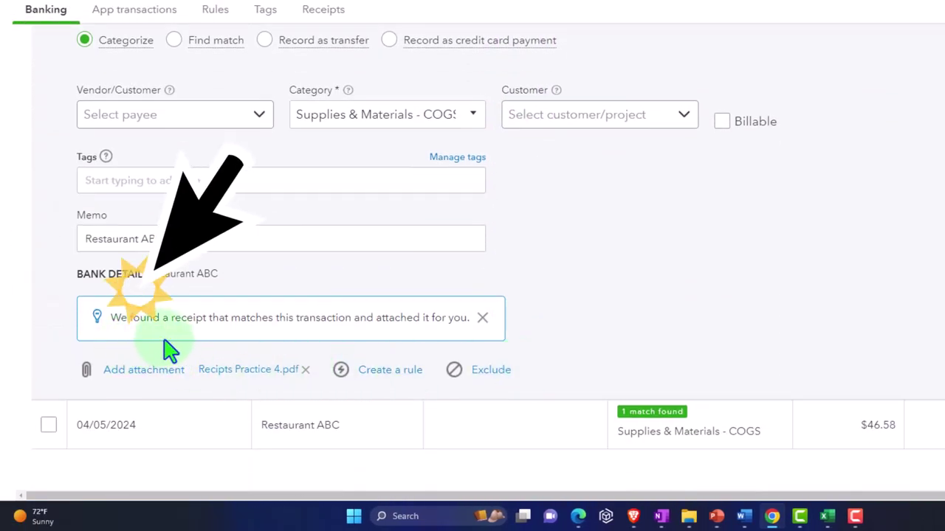
Compare the match details of the 03/21/2024 Office Depot transaction with the categorization and attached receipt of the 03/27/2024 Restaurant ABC transaction
scroll(170, 350, up, 3)
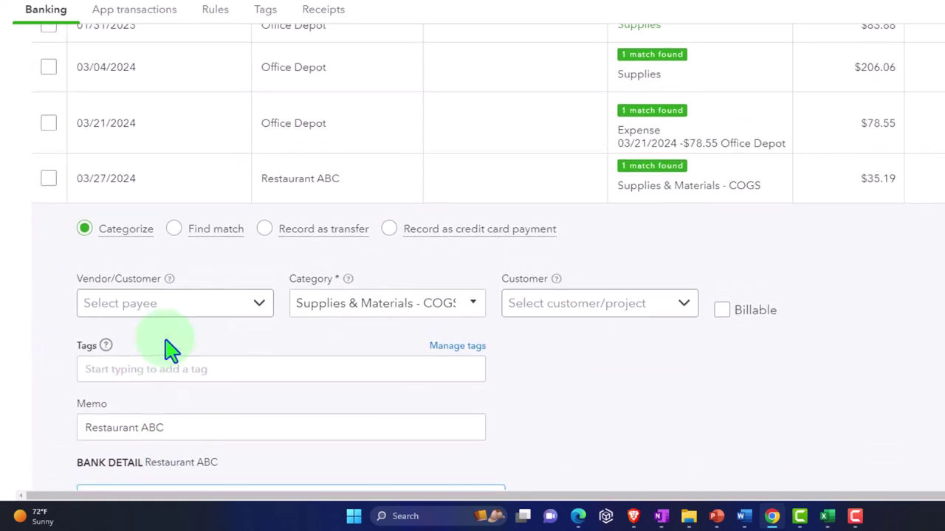
click(342, 132)
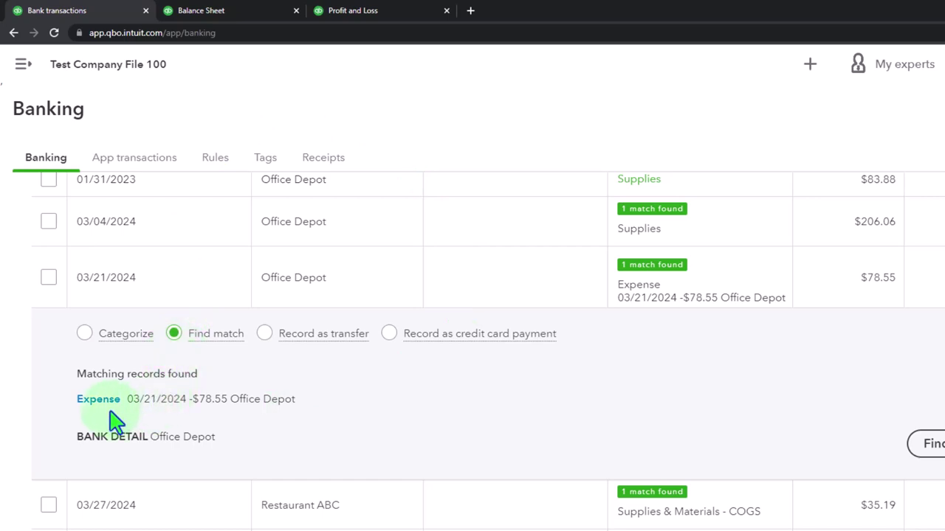
click(354, 495)
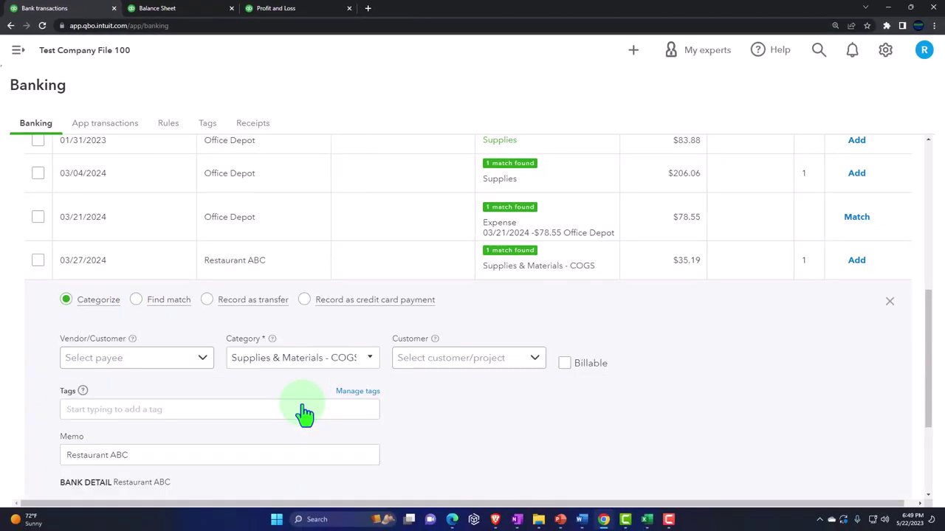
scroll(305, 414, down, 3)
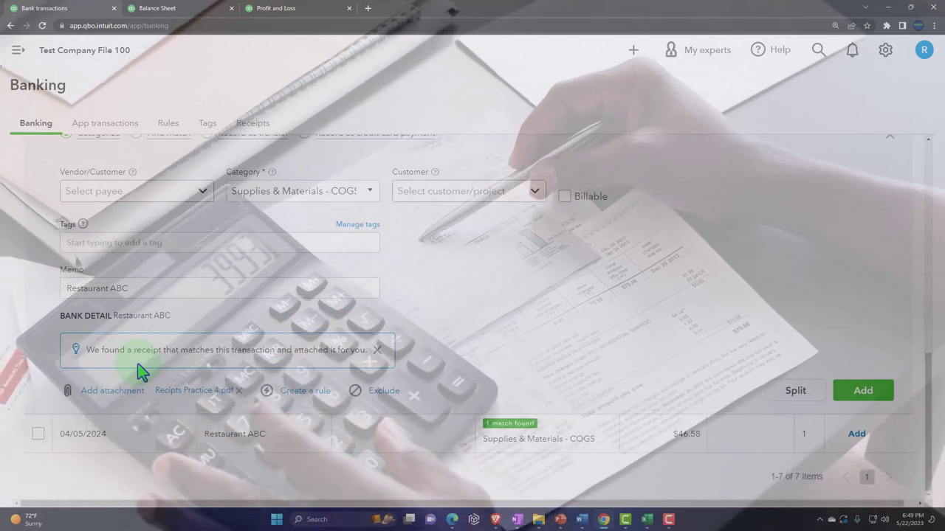
scroll(142, 371, up, 3)
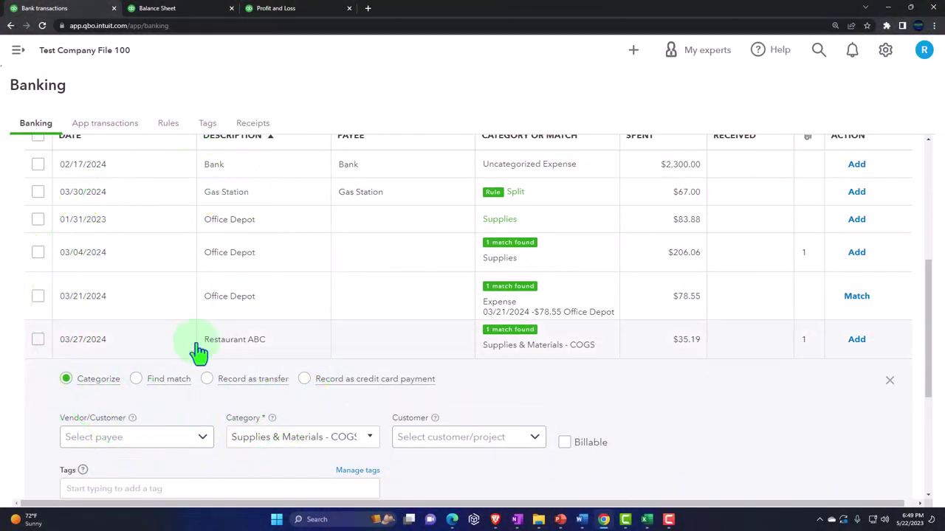
Match the 03/21/2024 Office Depot bank transaction of $78.55 to the recorded expense of the same date and amount
click(249, 313)
scroll(249, 313, down, 1)
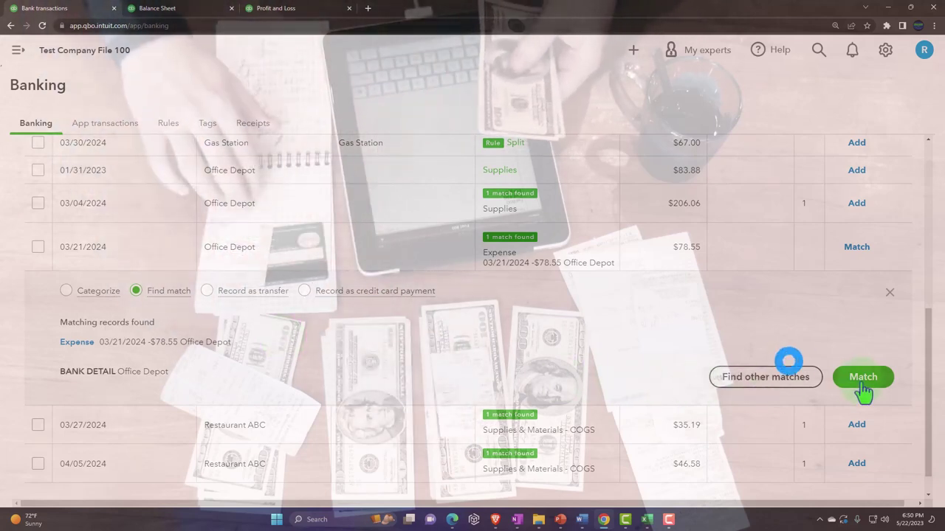
click(862, 384)
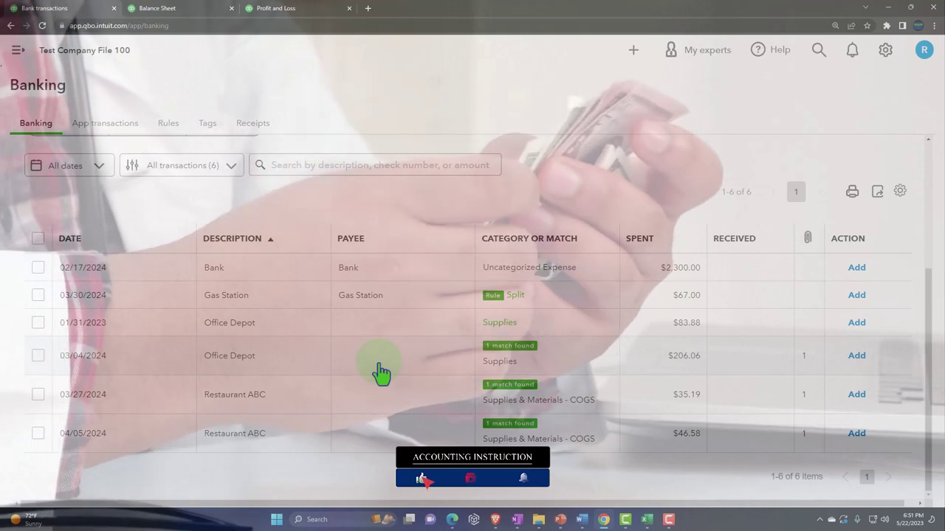
click(380, 372)
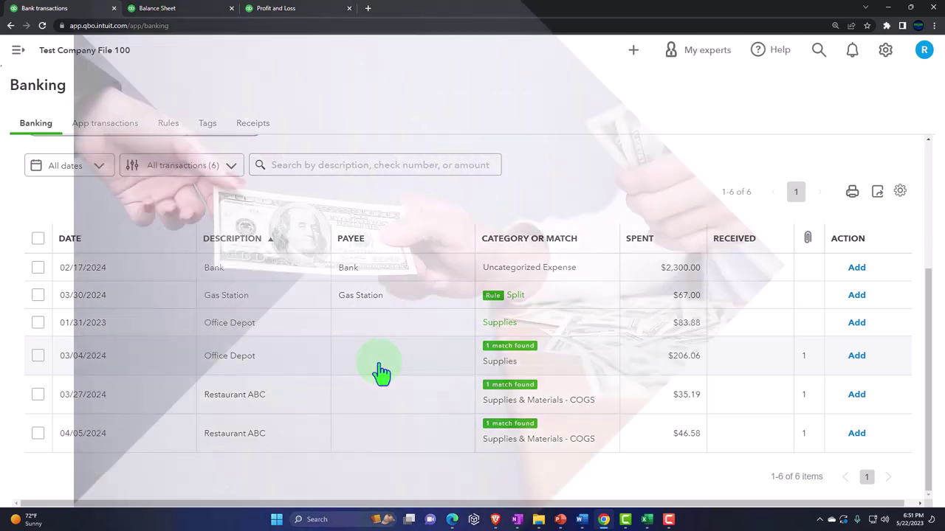
click(381, 367)
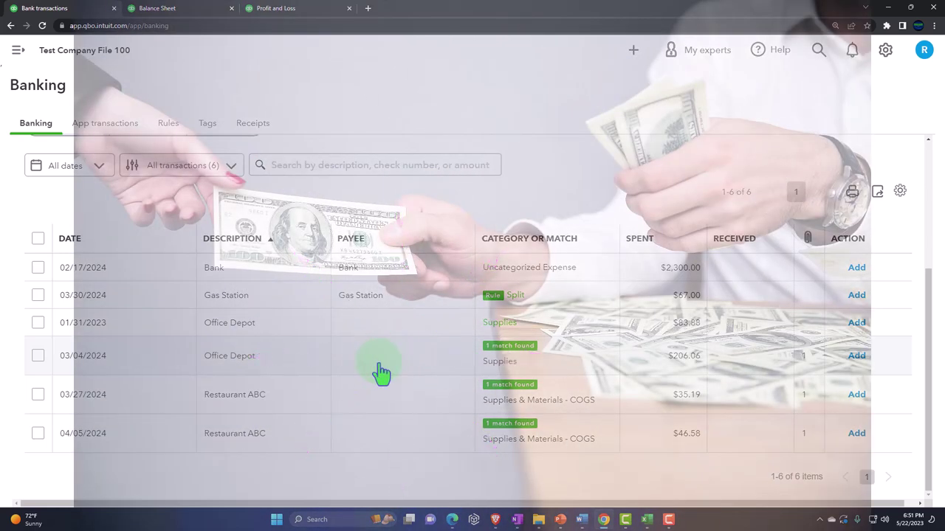
scroll(381, 373, up, 3)
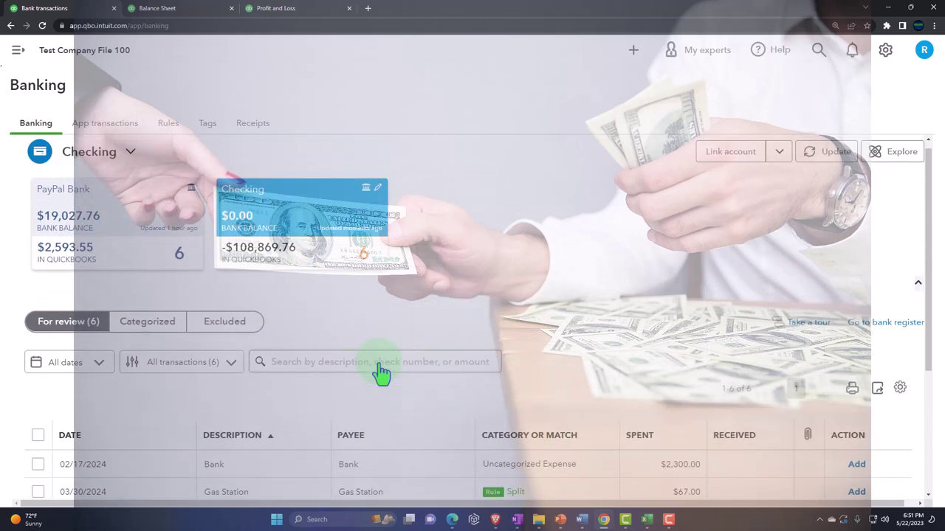